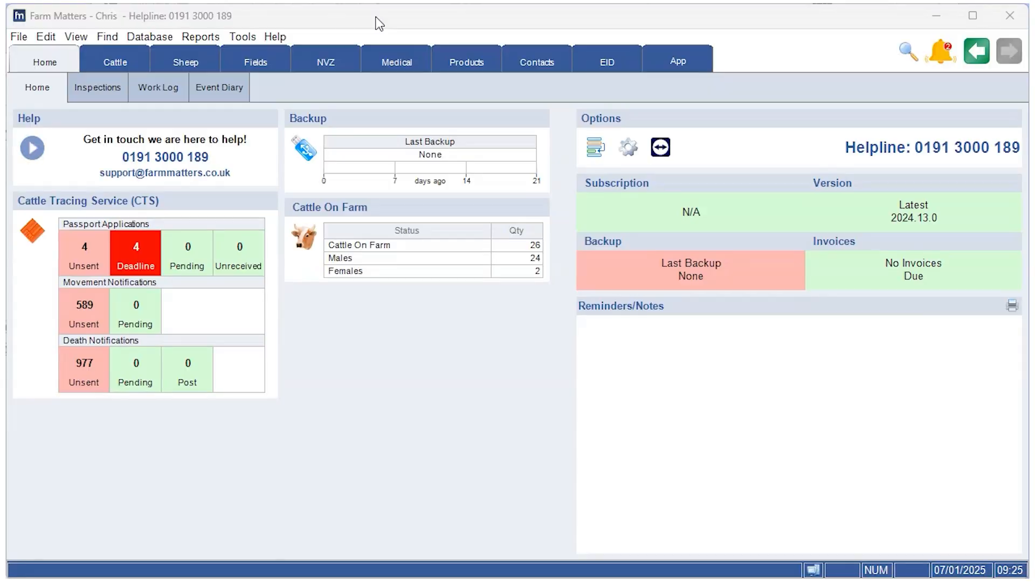
# Step: Start a tag replacement event from the sheep flocks list, choosing to replace a tag with a new number
pyautogui.click(186, 65)
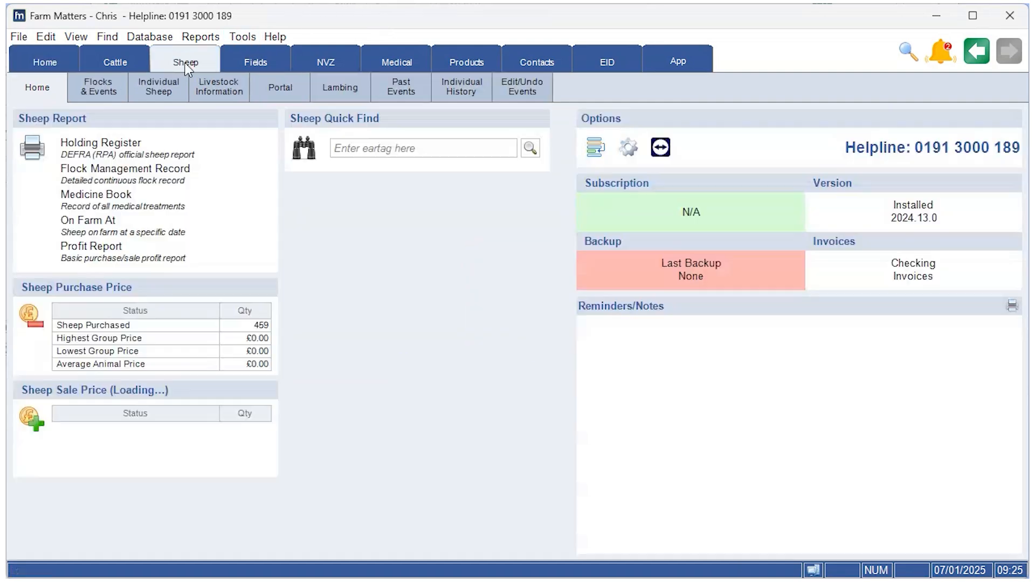
pyautogui.click(102, 92)
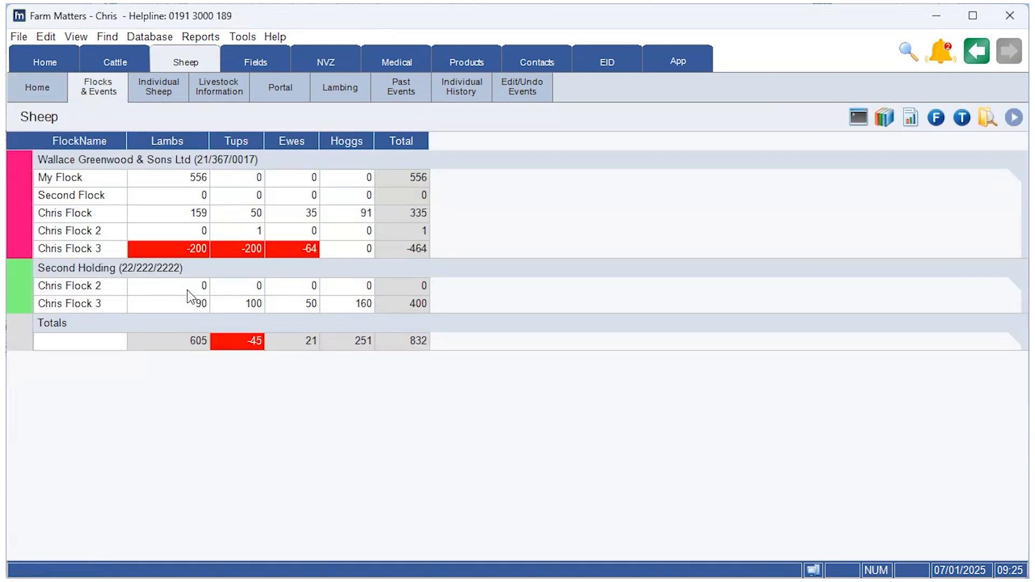
pyautogui.rightClick(100, 196)
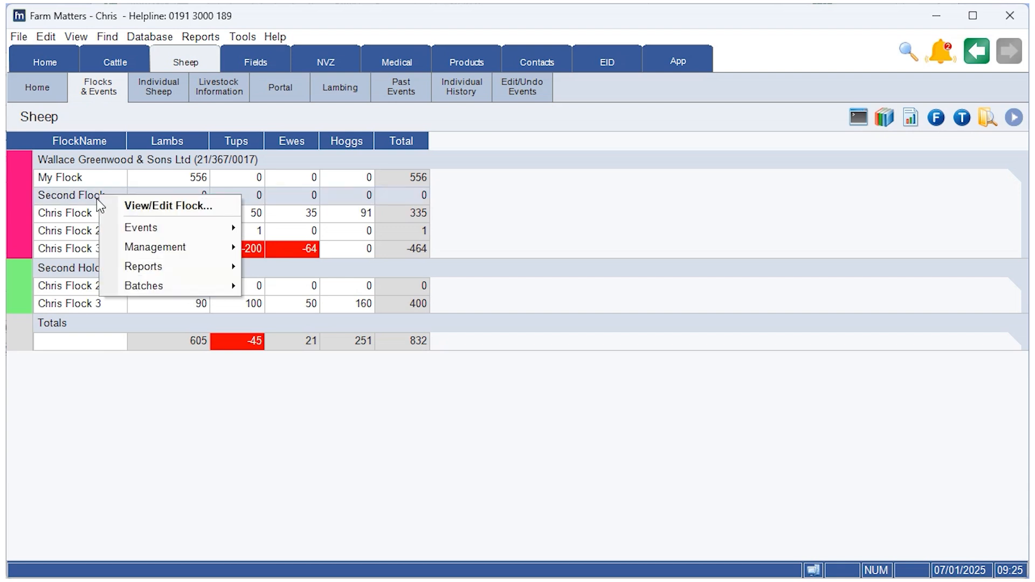
pyautogui.moveTo(141, 228)
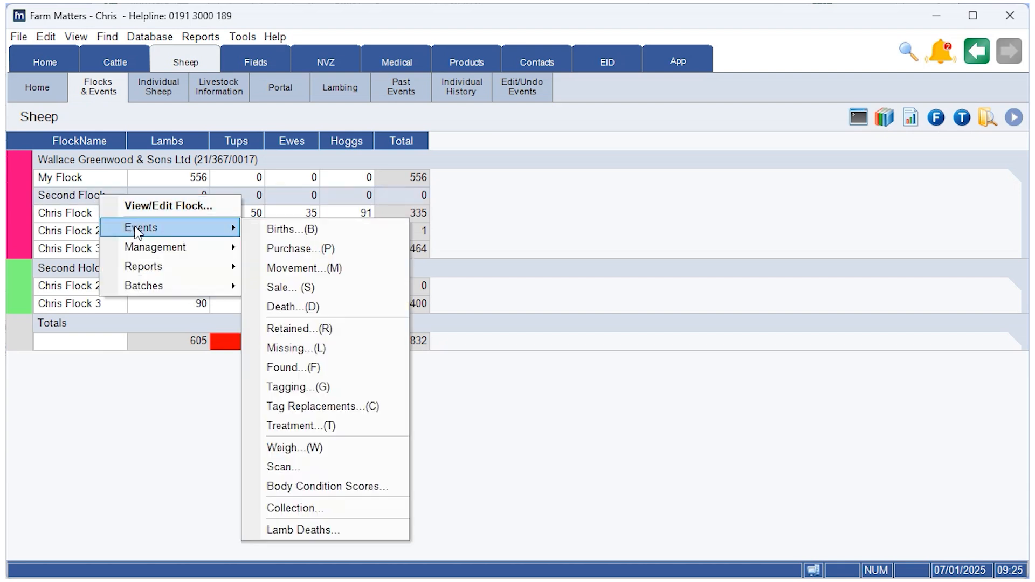
pyautogui.click(372, 412)
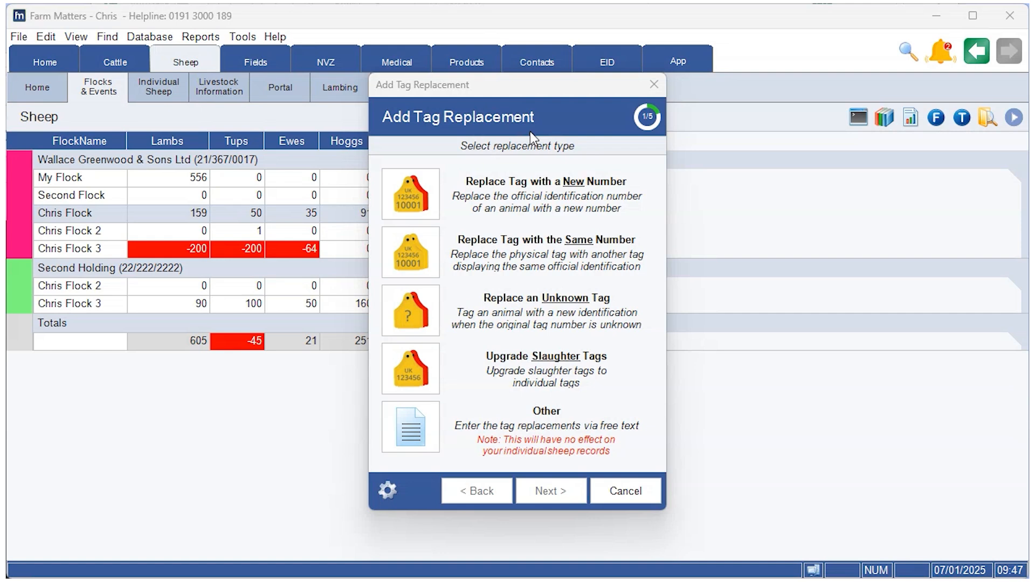
pyautogui.click(544, 199)
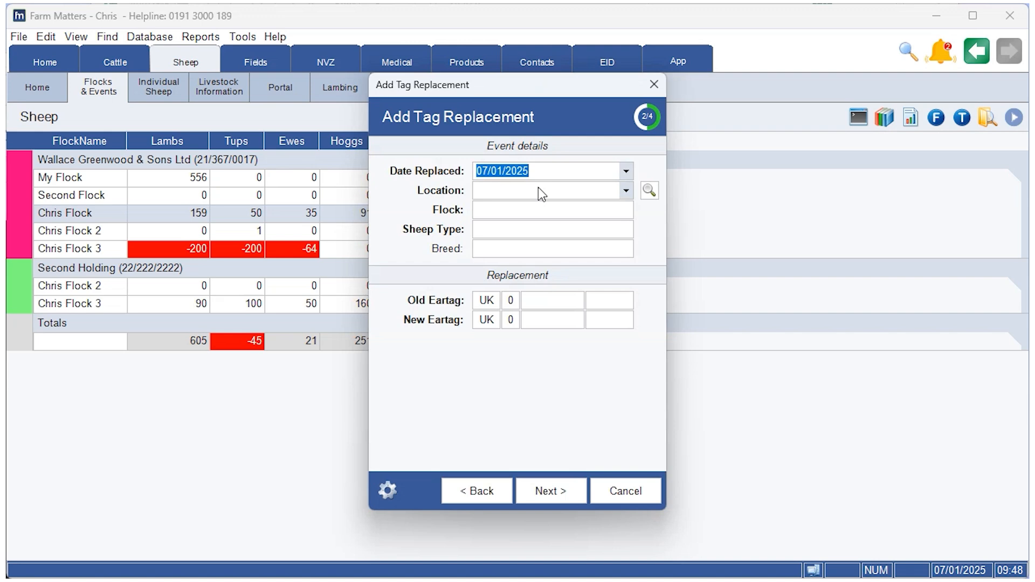
# Step: Fill in the event details with date replaced 04/01/2025, location Bartons Farm, flock Chris Flock and sheep type Hoggs
pyautogui.click(627, 172)
pyautogui.click(603, 225)
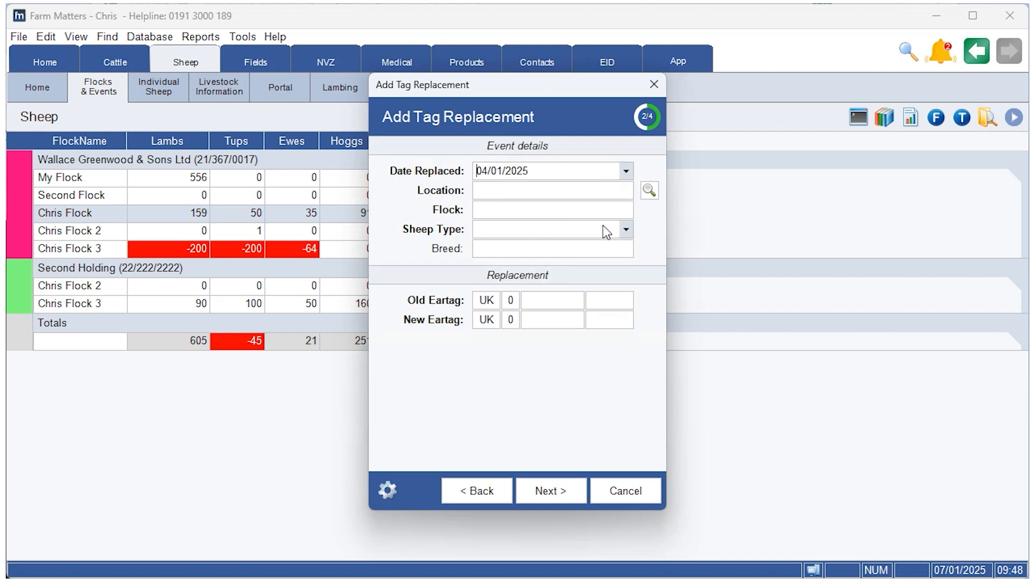
pyautogui.click(507, 190)
pyautogui.click(512, 206)
pyautogui.click(516, 206)
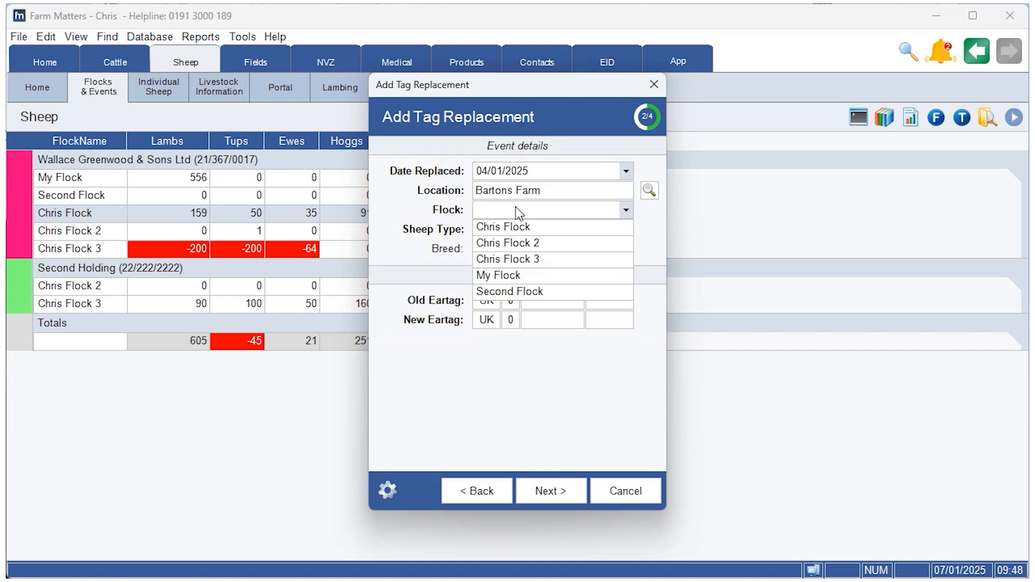
pyautogui.click(519, 231)
pyautogui.click(516, 234)
pyautogui.click(512, 263)
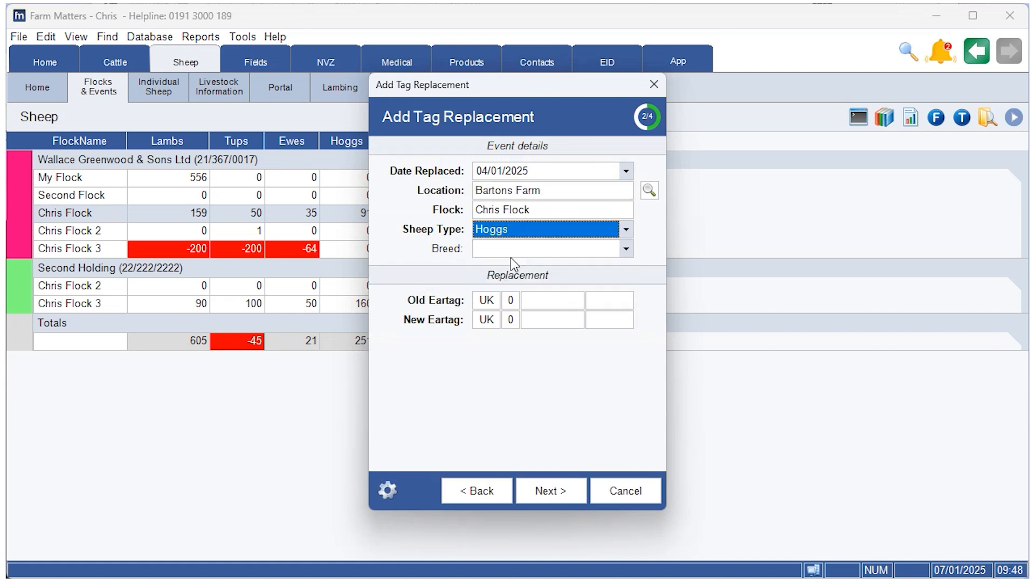
pyautogui.click(545, 297)
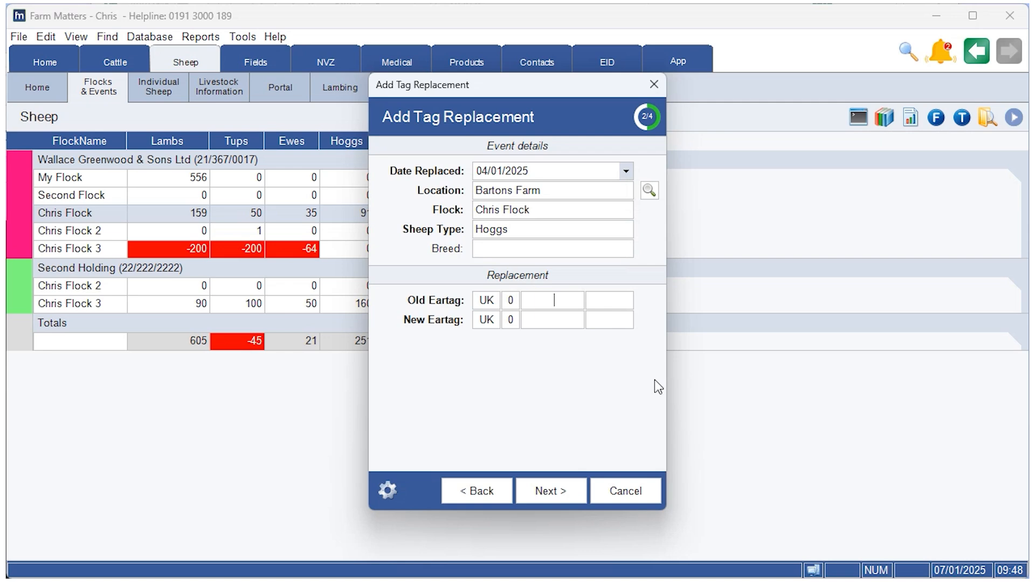
pyautogui.write('98652')
pyautogui.write('3')
pyautogui.write('5243')
pyautogui.write('5')
pyautogui.click(559, 319)
pyautogui.write('16765')
pyautogui.write('4 ')
pyautogui.write('97634')
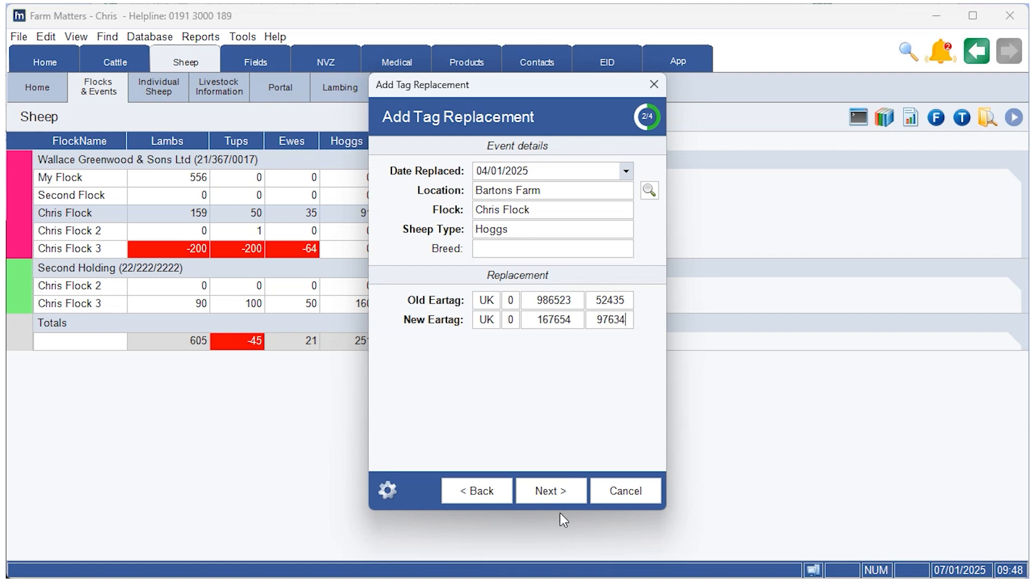
# Step: Leave the notes blank and complete the tag replacement without adding another one
pyautogui.click(555, 493)
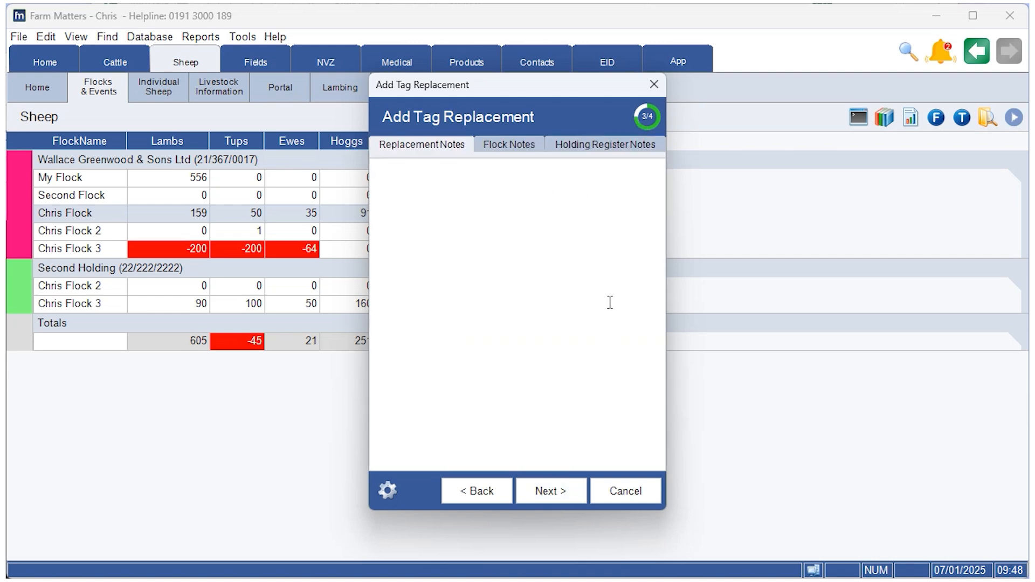
pyautogui.click(559, 489)
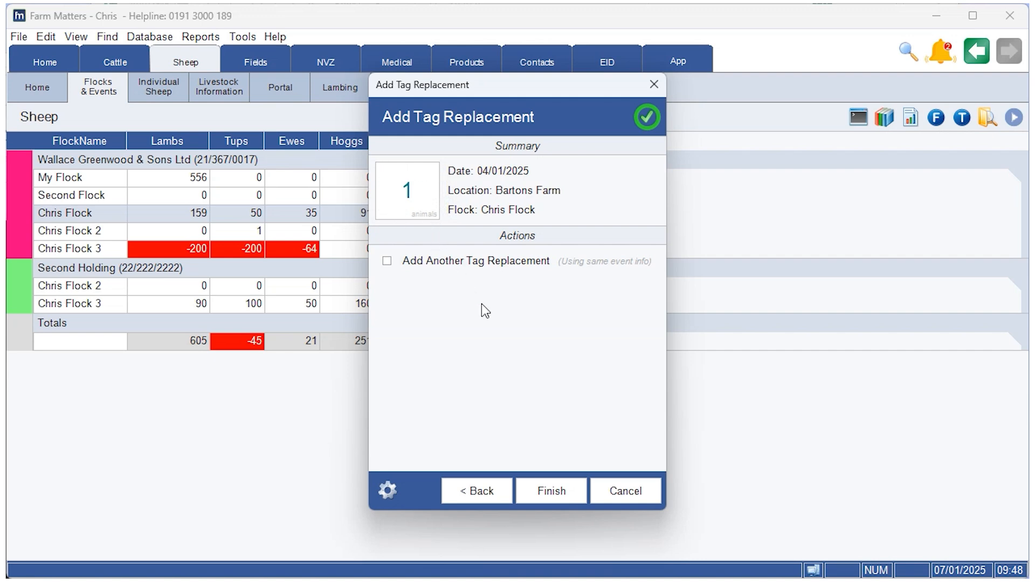
pyautogui.click(549, 492)
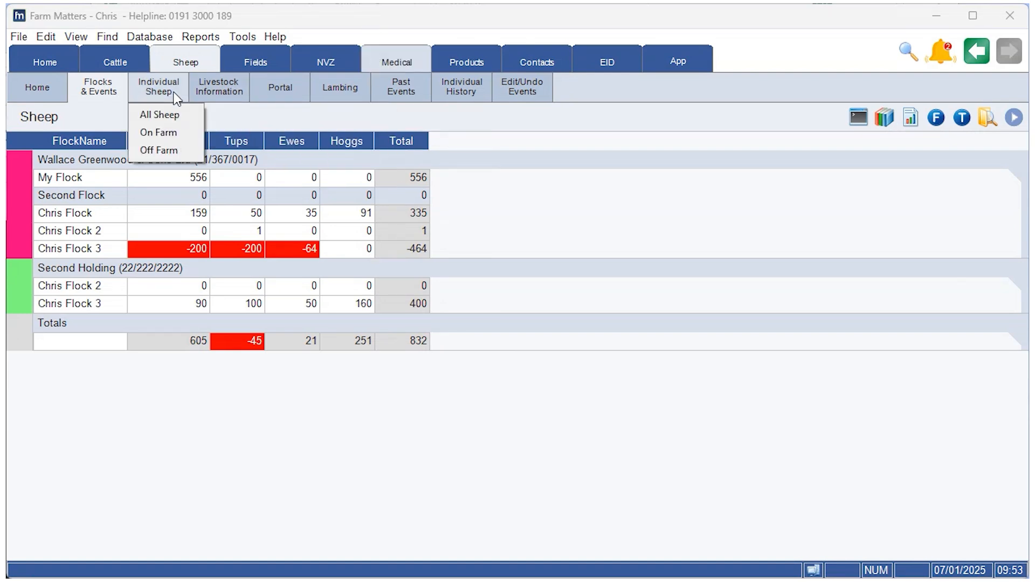
pyautogui.click(153, 92)
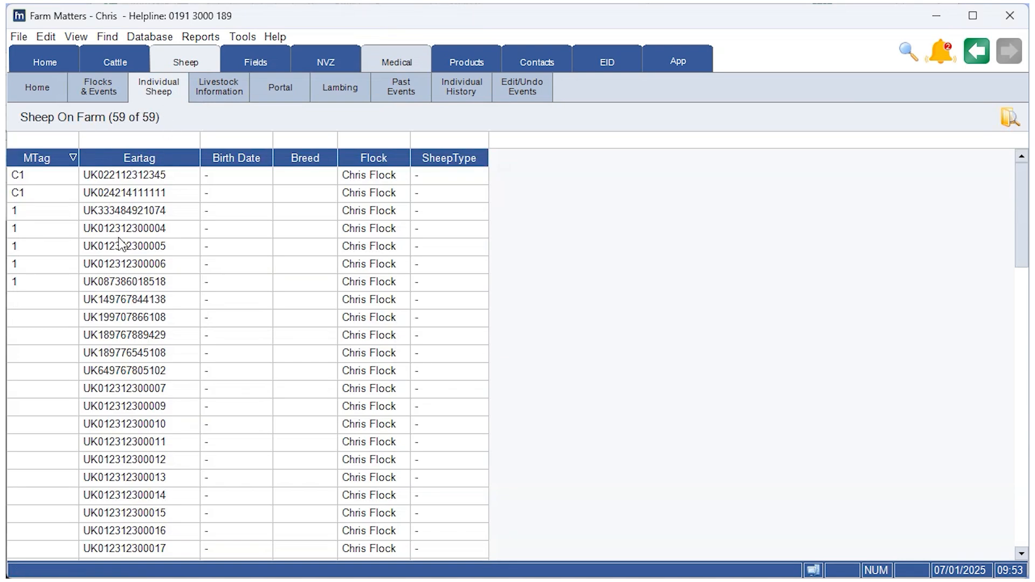
pyautogui.rightClick(112, 180)
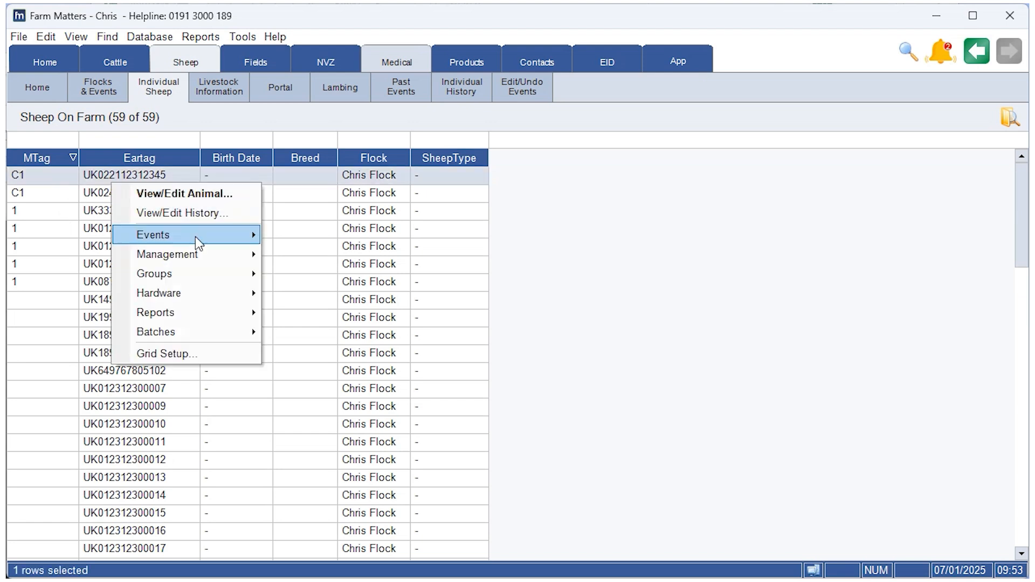
pyautogui.moveTo(208, 236)
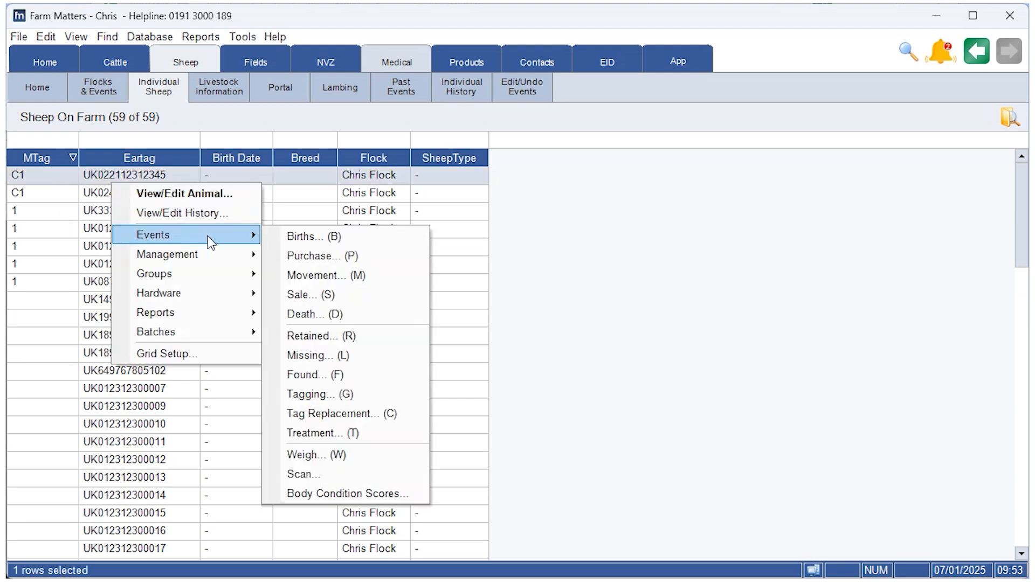
pyautogui.click(405, 414)
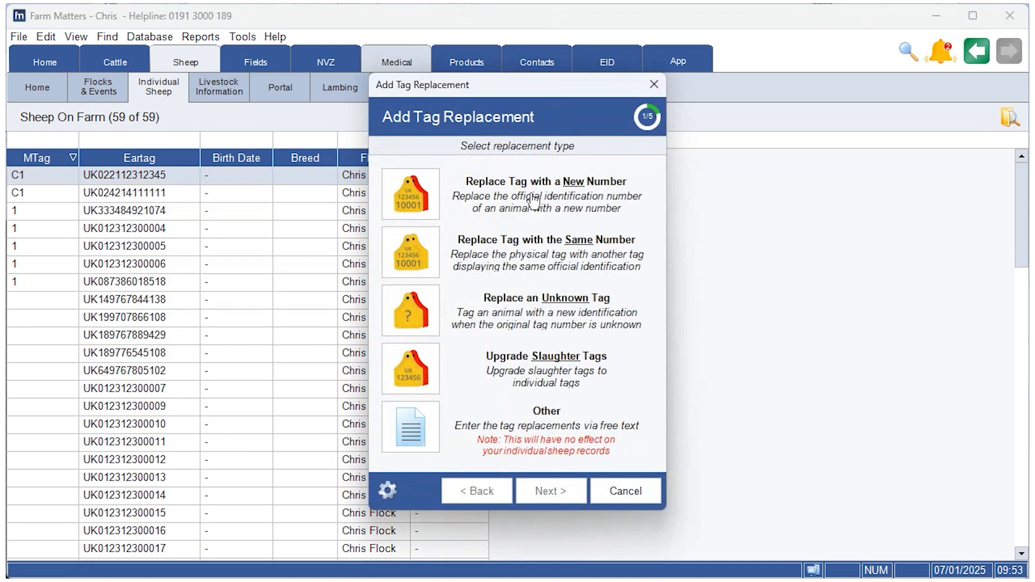
pyautogui.click(533, 201)
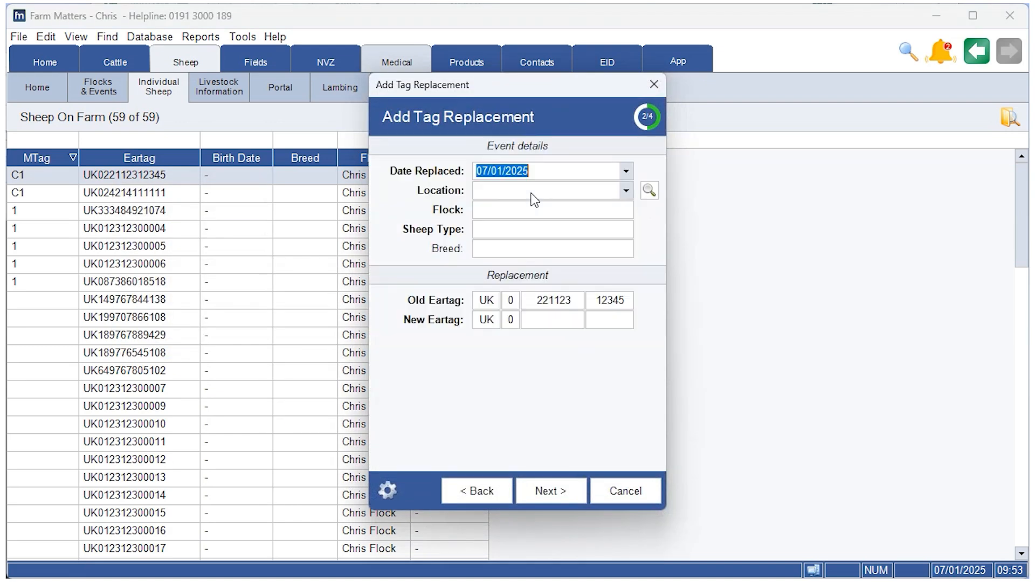
# Step: Set this sheep's replacement details to date 04/01/2025, location Bartons Farm, flock Chris Flock and sheep type Hoggs
pyautogui.click(625, 171)
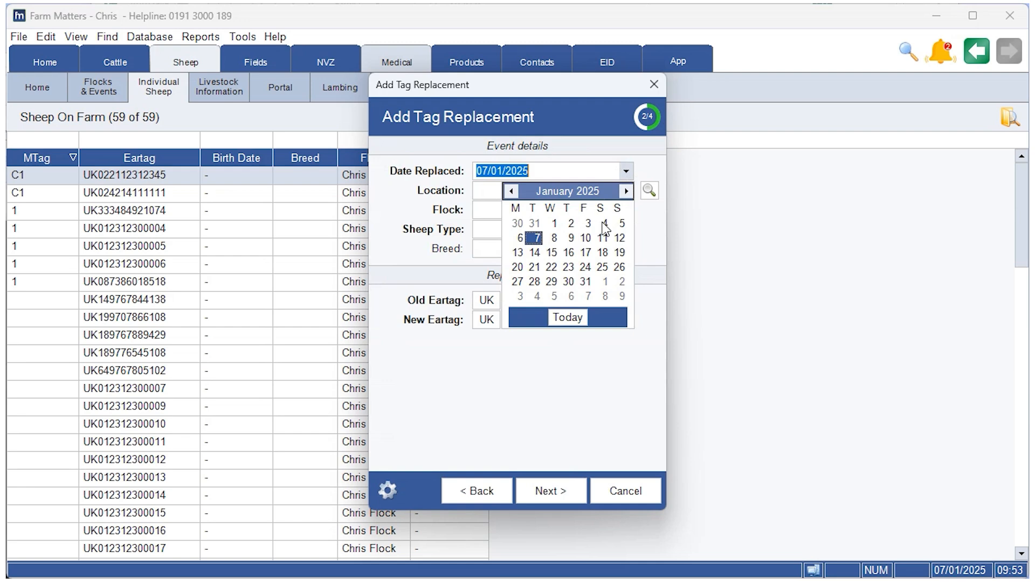
pyautogui.click(605, 223)
pyautogui.click(516, 190)
pyautogui.click(518, 207)
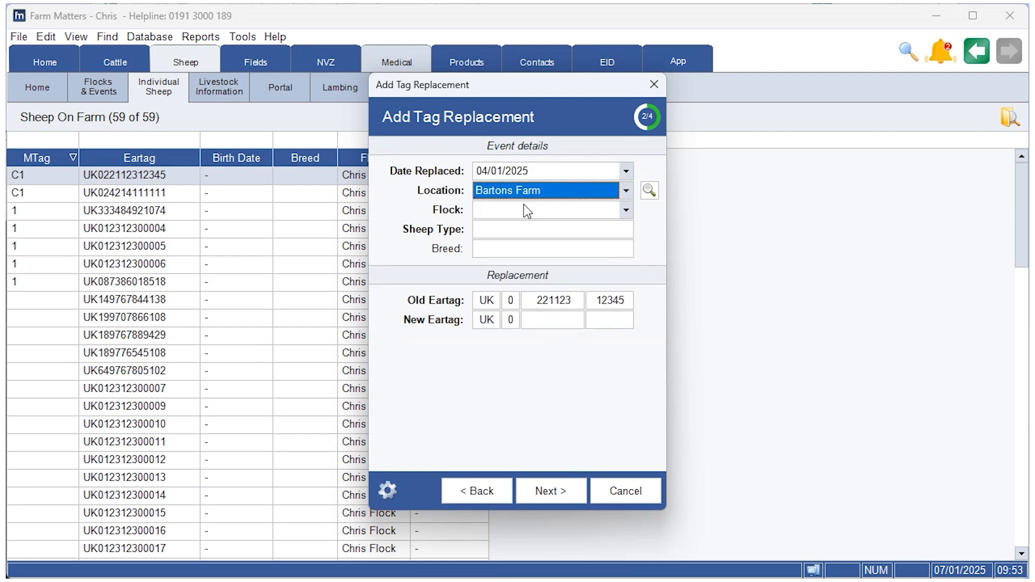
pyautogui.click(523, 210)
pyautogui.click(526, 229)
pyautogui.click(524, 231)
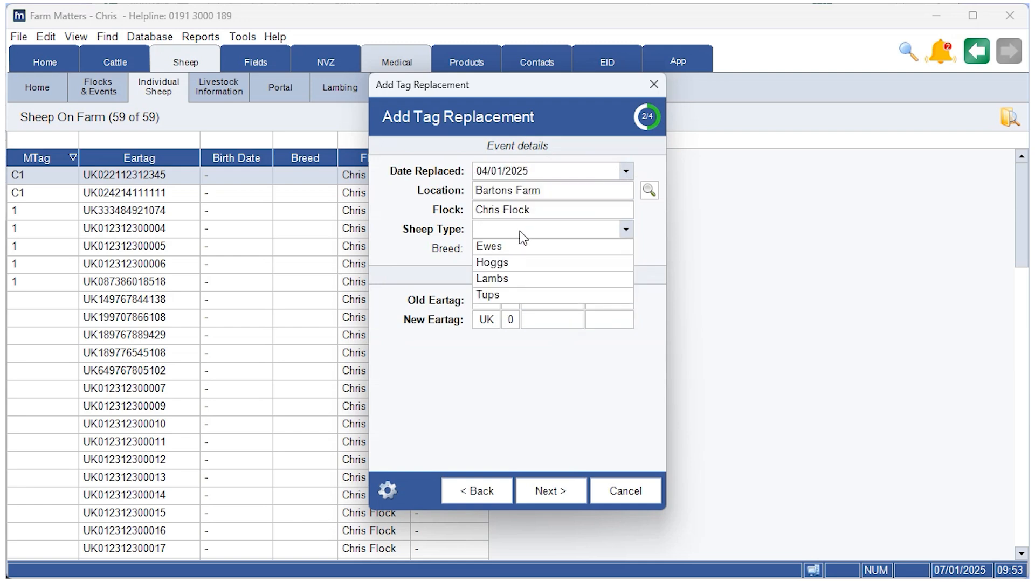
pyautogui.click(511, 264)
pyautogui.click(553, 322)
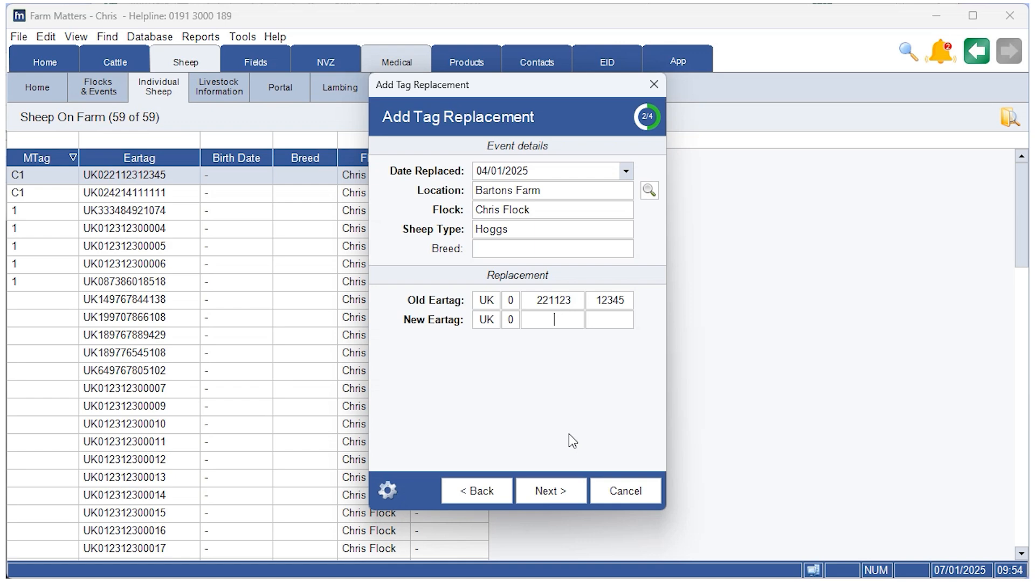
pyautogui.write('76354')
pyautogui.write('10000')
pyautogui.write('0')
pyautogui.click(554, 490)
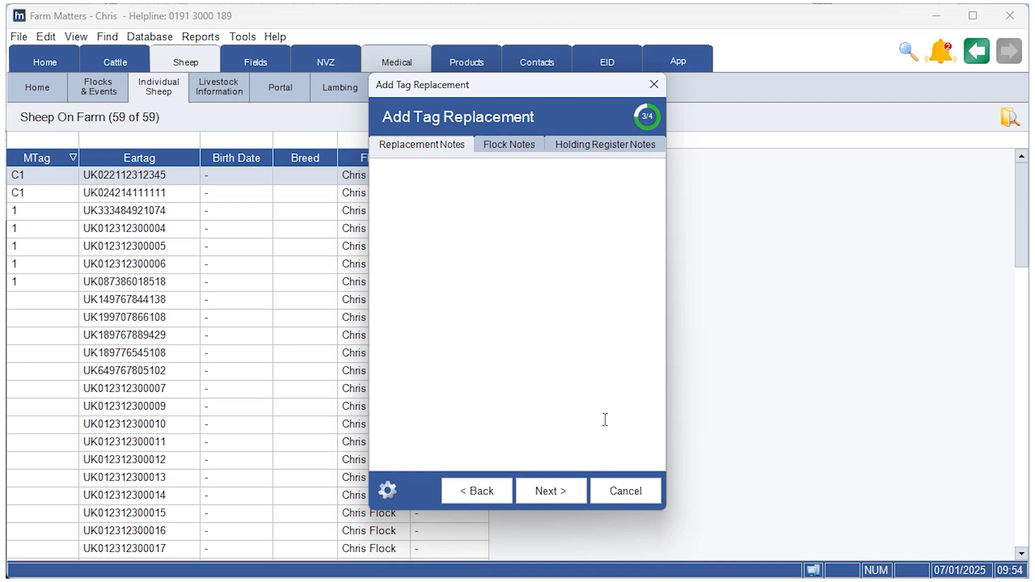
pyautogui.click(531, 490)
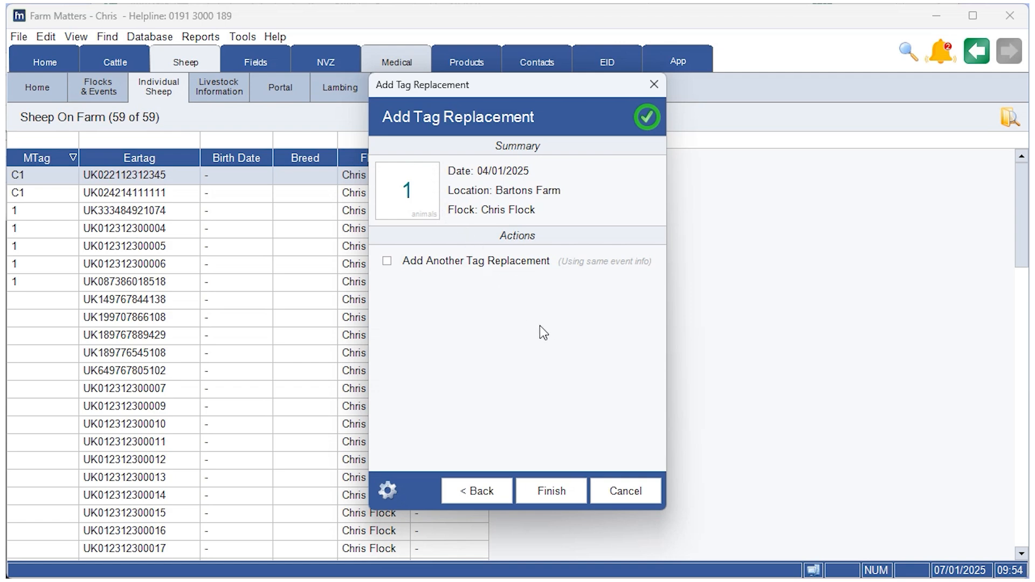
pyautogui.click(555, 491)
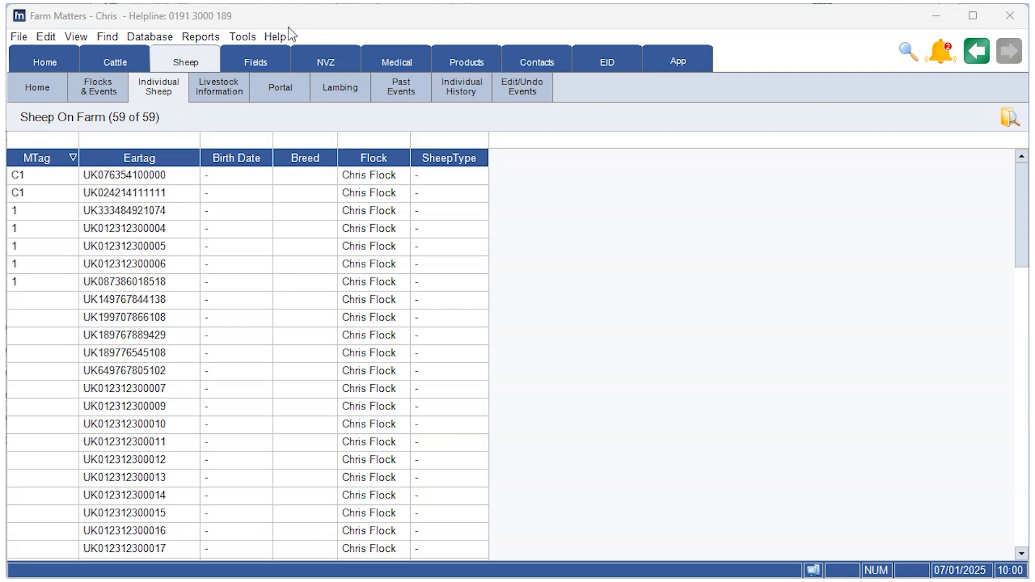
# Step: Start another tag replacement event from Second Flock in the flocks list, choosing to upgrade slaughter tags
pyautogui.click(103, 89)
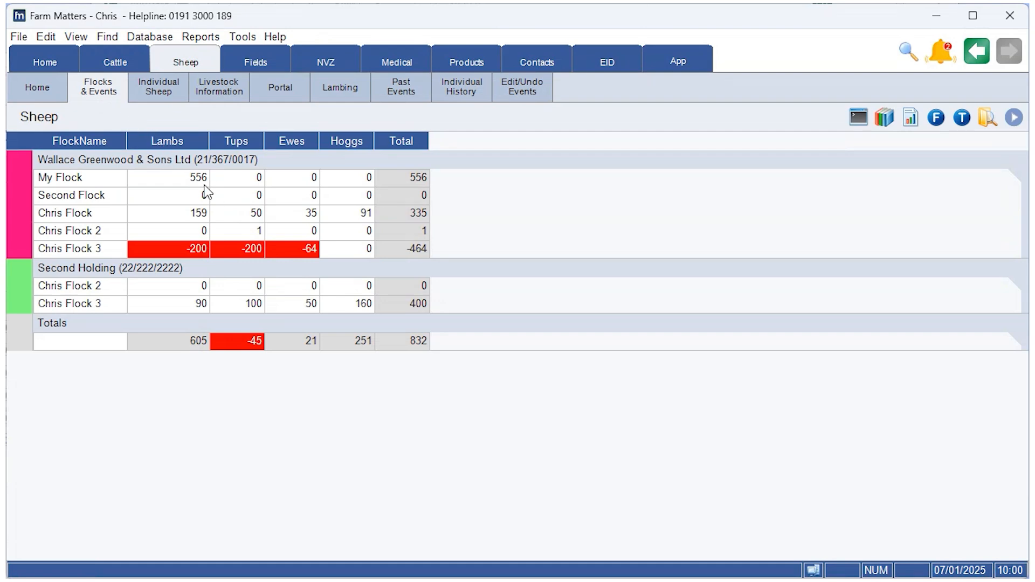
pyautogui.rightClick(103, 194)
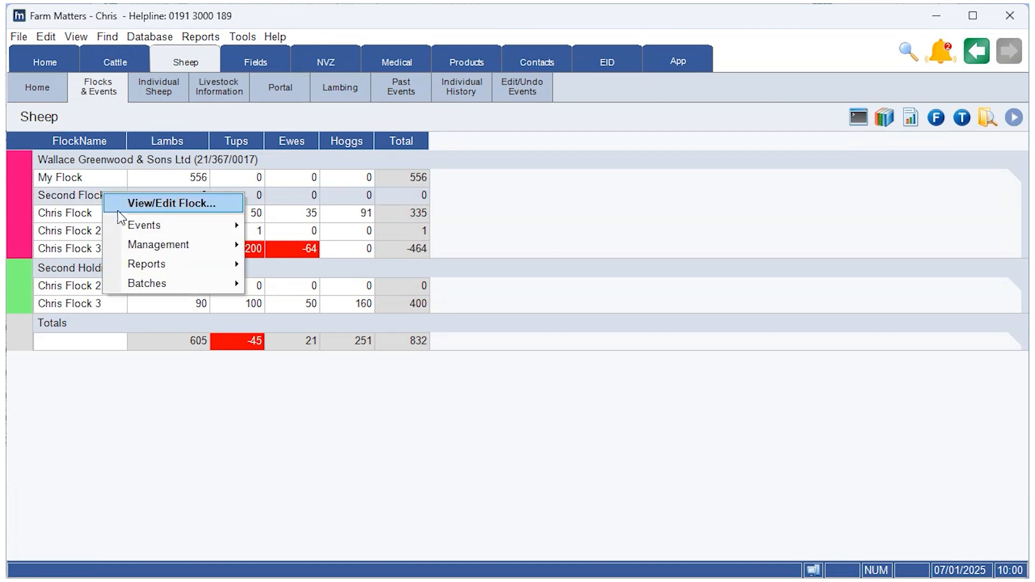
pyautogui.moveTo(173, 223)
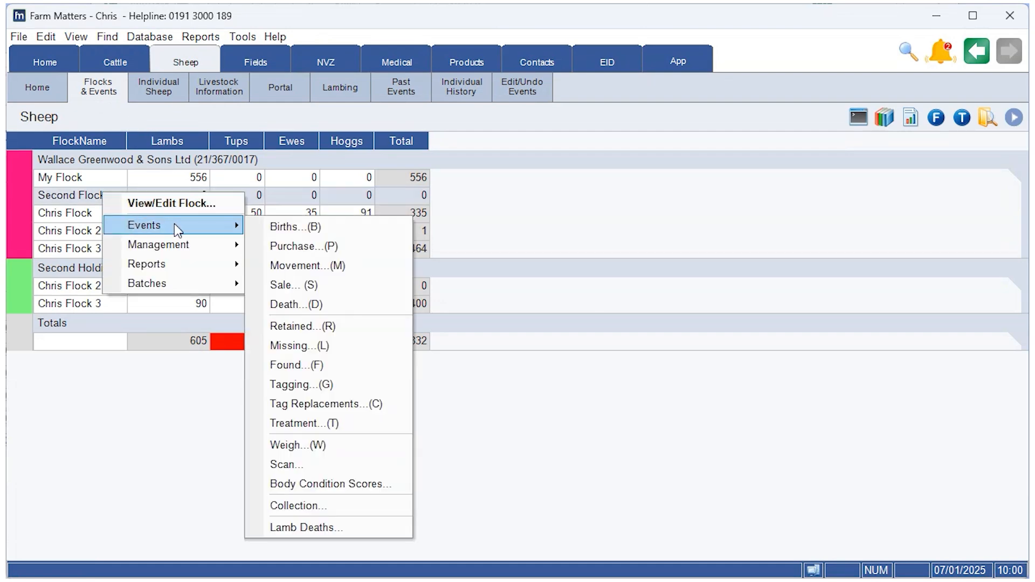
pyautogui.click(367, 405)
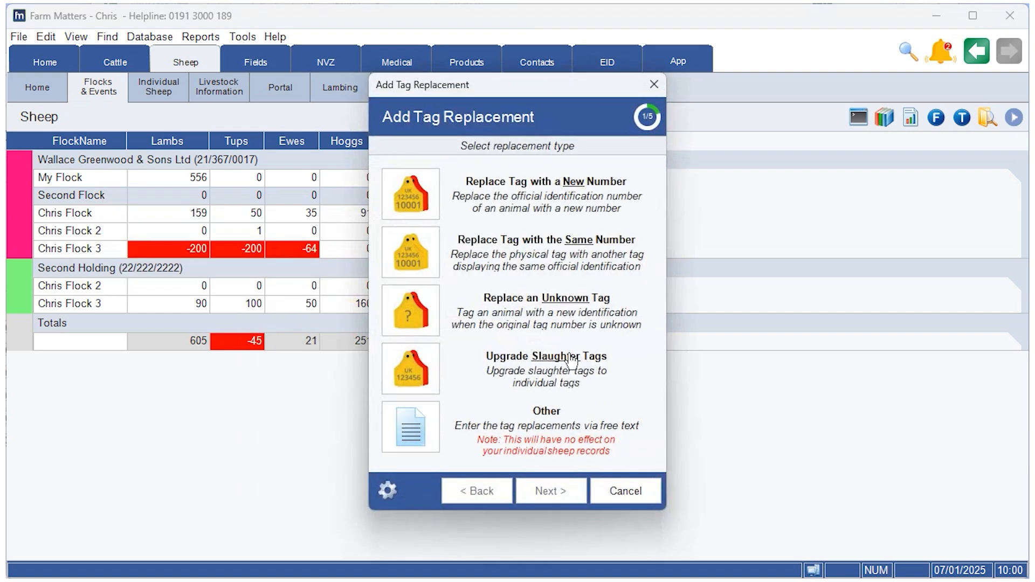
pyautogui.click(543, 374)
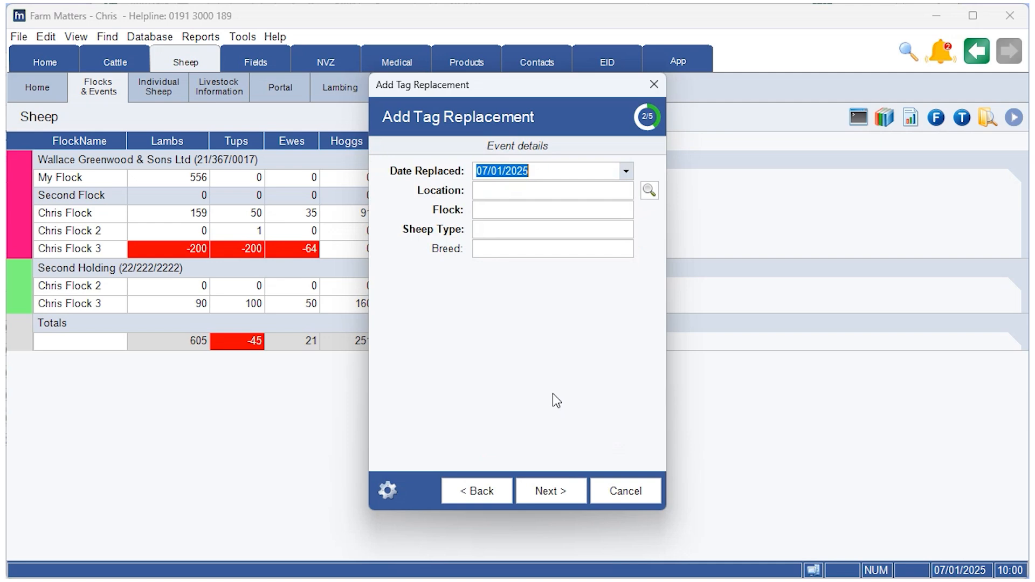
# Step: Set the upgrade's date to 04/01/2025, location Bartons Farm, flock Chris Flock and sheep type Tups, and proceed to tag entry
pyautogui.click(625, 172)
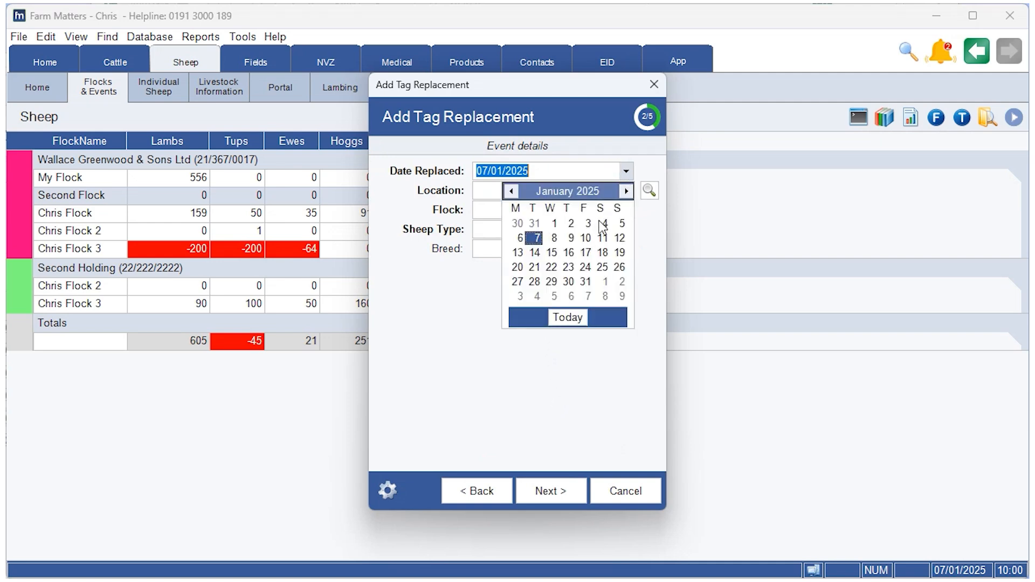
pyautogui.click(603, 221)
pyautogui.click(531, 191)
pyautogui.click(536, 206)
pyautogui.click(513, 211)
pyautogui.click(525, 228)
pyautogui.click(531, 231)
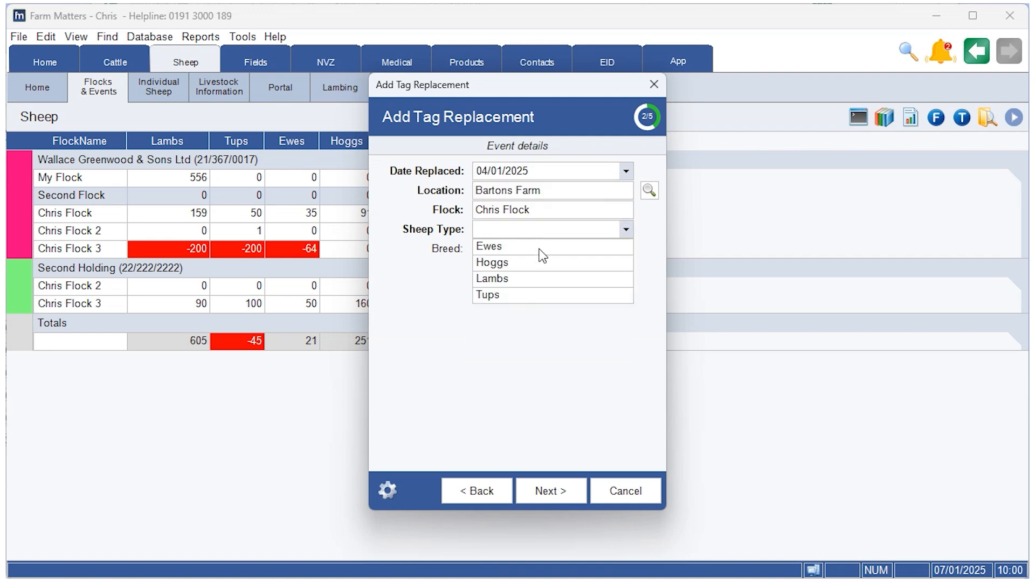
pyautogui.click(527, 292)
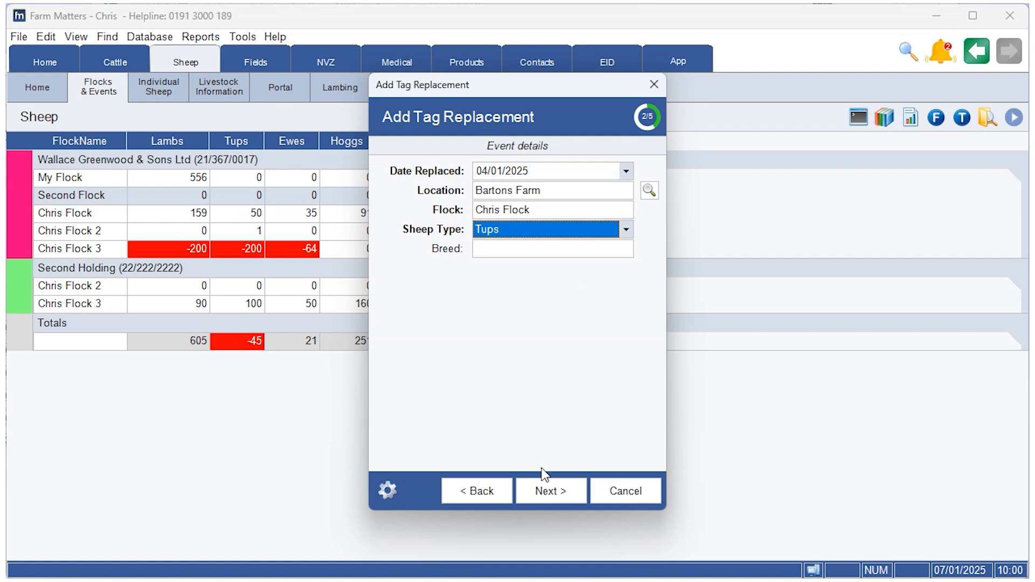
pyautogui.click(552, 489)
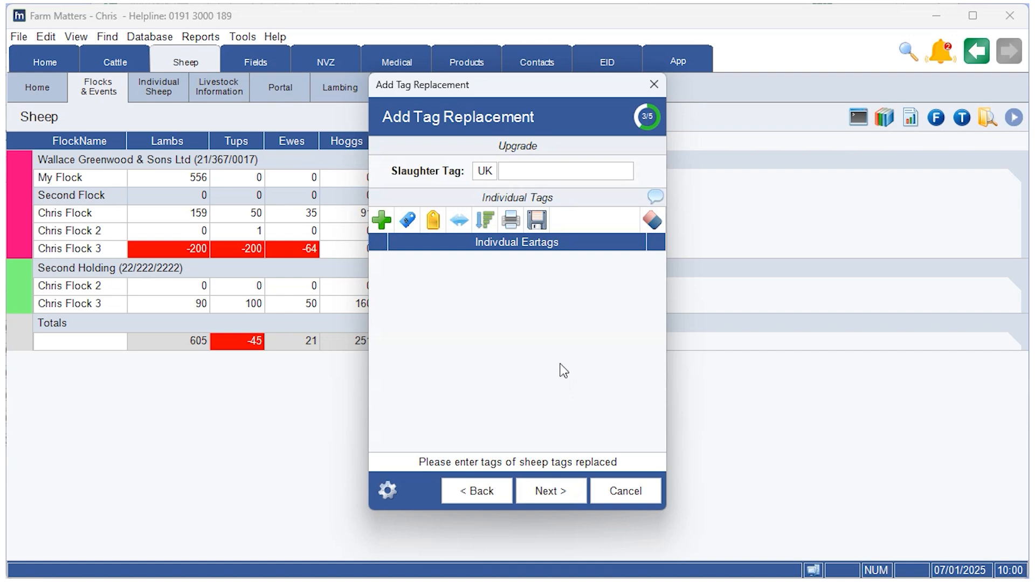
# Step: Add a range of 20 individual eartags with flock mark UK123123, starting at number 1, and check the resulting tag list
pyautogui.click(462, 228)
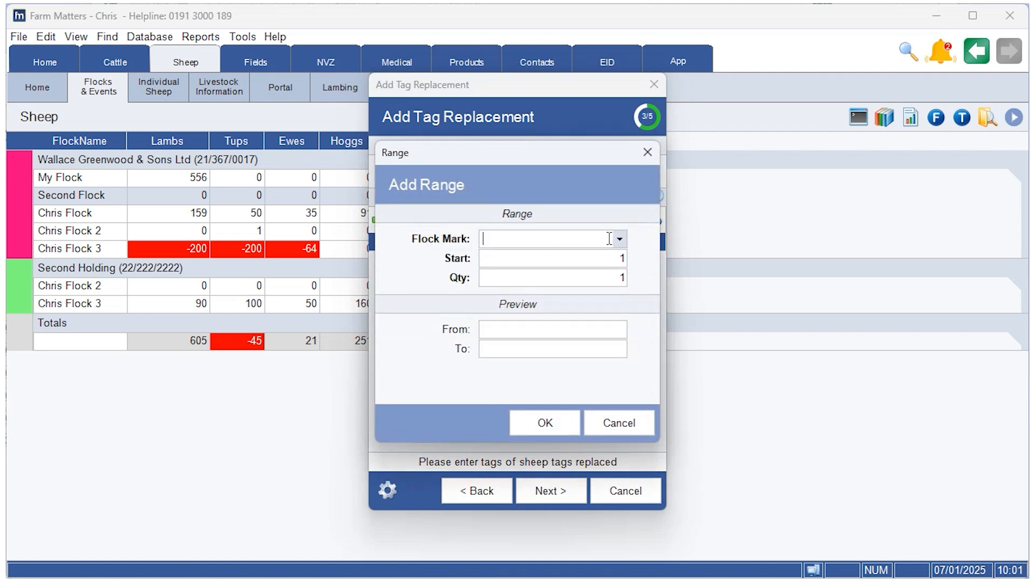
pyautogui.click(619, 239)
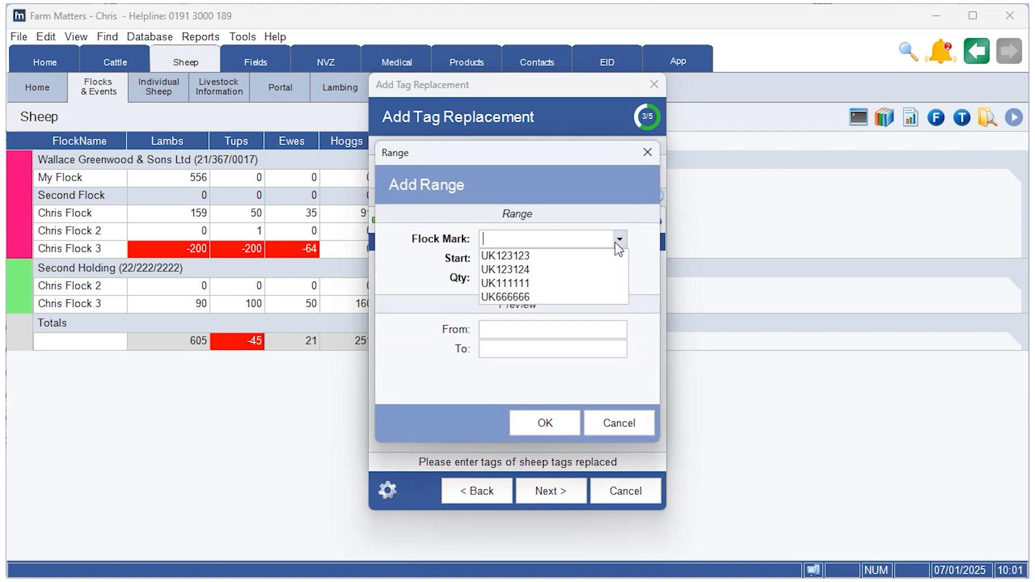
pyautogui.click(535, 256)
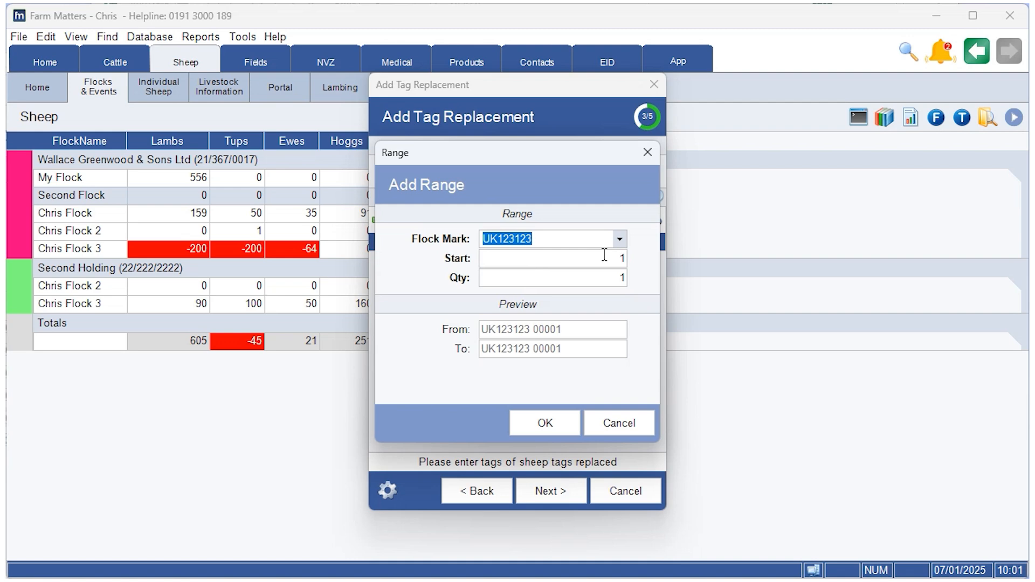
pyautogui.click(623, 277)
pyautogui.press('Delete')
pyautogui.write('20')
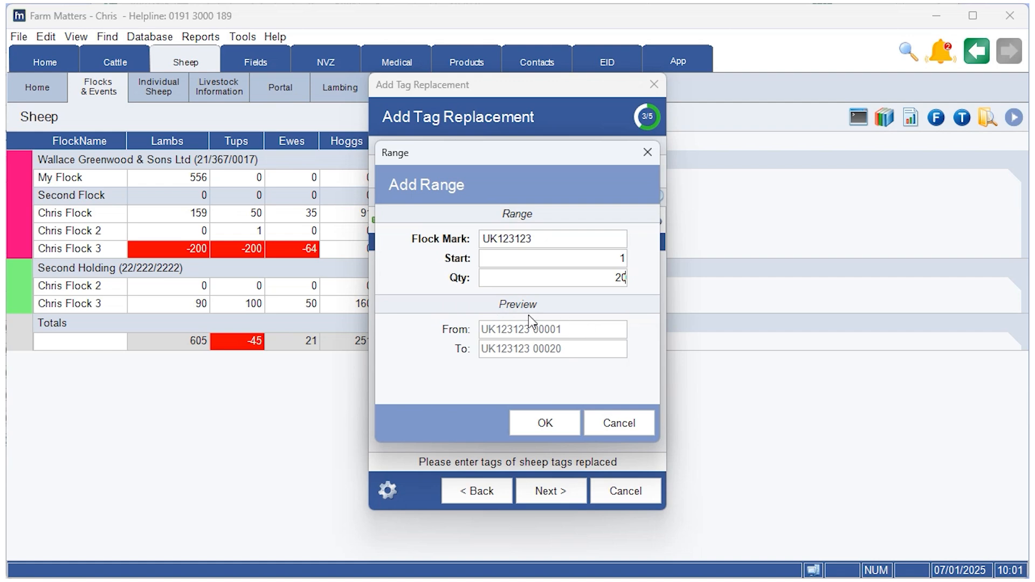
pyautogui.click(555, 424)
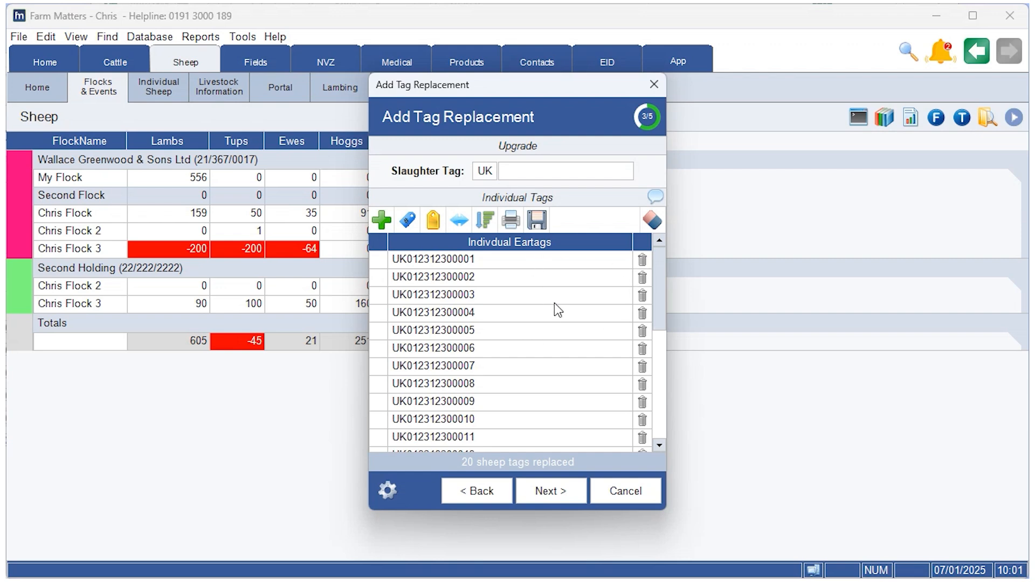
pyautogui.scroll(-3, 555, 303)
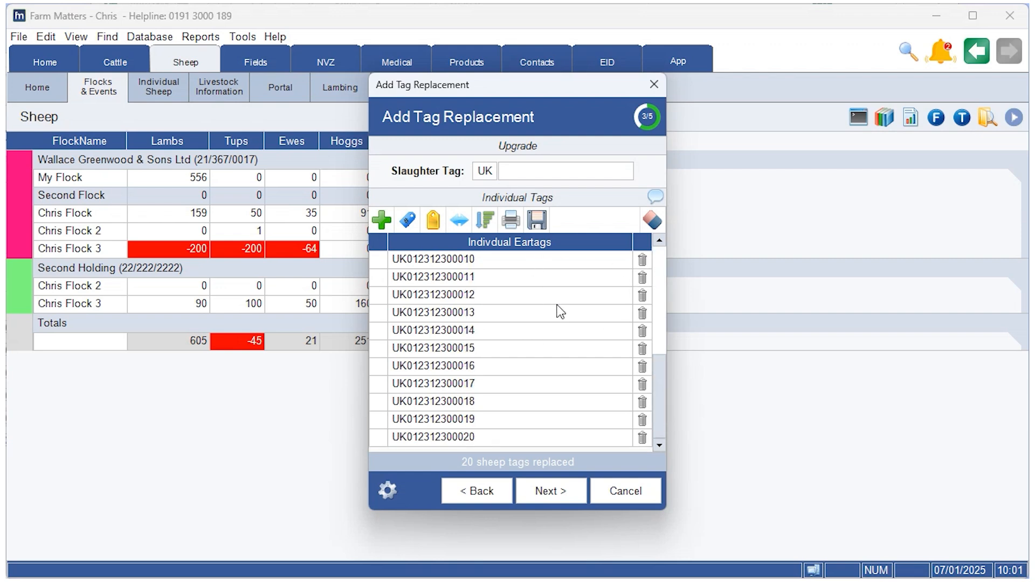
pyautogui.scroll(3, 558, 310)
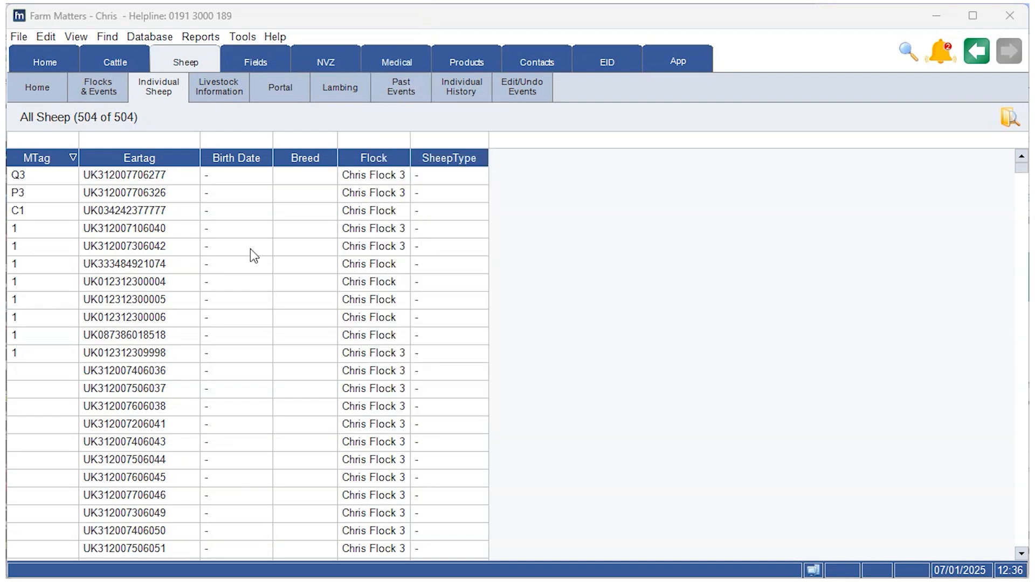
pyautogui.rightClick(124, 265)
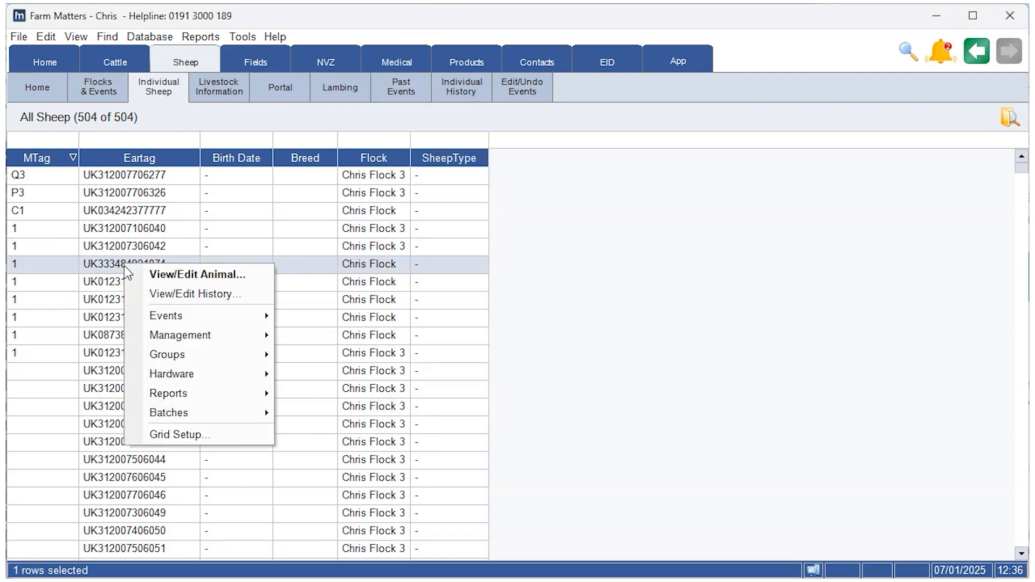
pyautogui.click(180, 276)
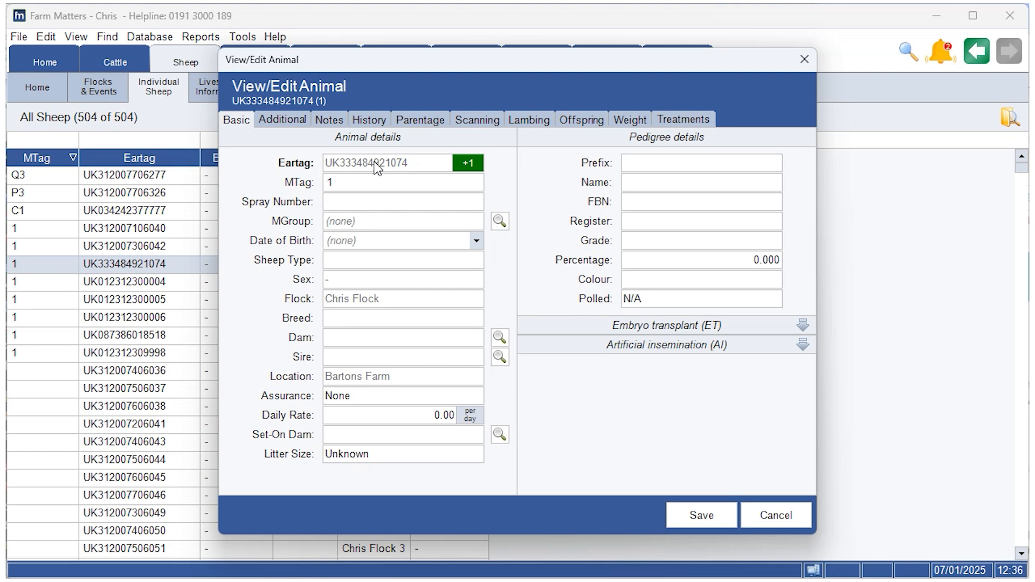
pyautogui.click(461, 164)
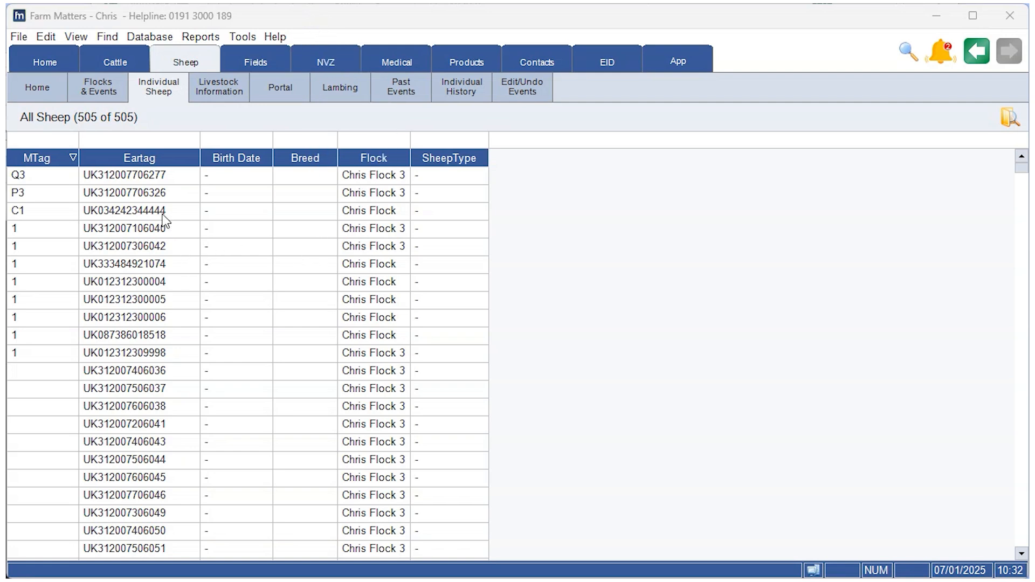
# Step: From the event history of the sheep with MTag C1, change its 06/01/2025 tag replacement's new eartag ending to 77777 and save
pyautogui.rightClick(149, 217)
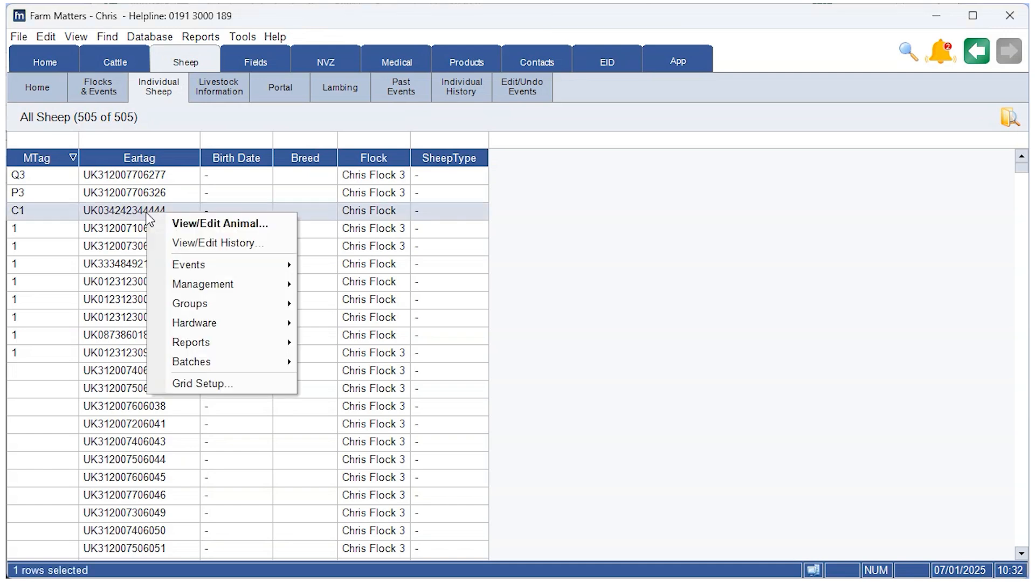
pyautogui.click(251, 243)
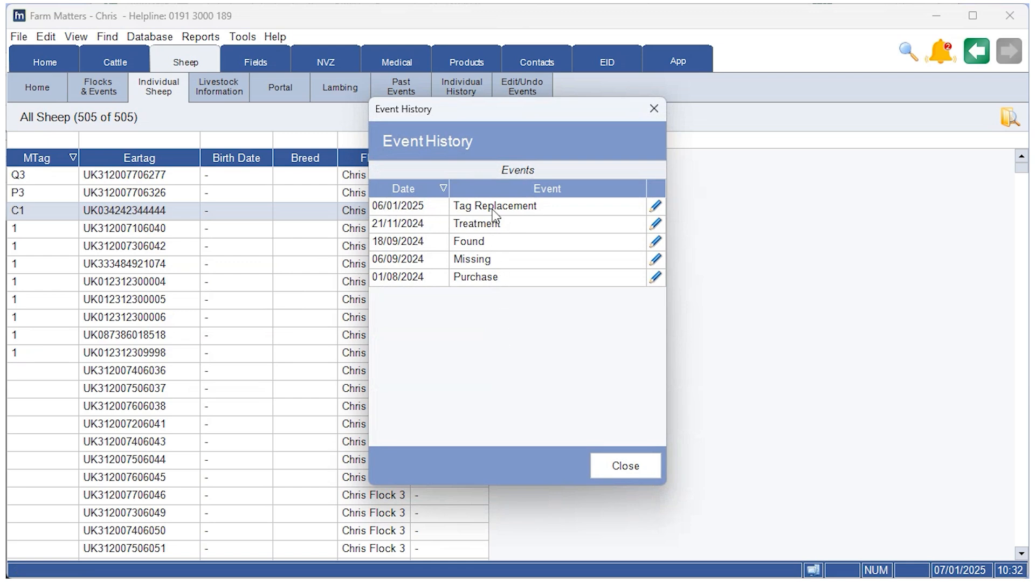
pyautogui.click(658, 211)
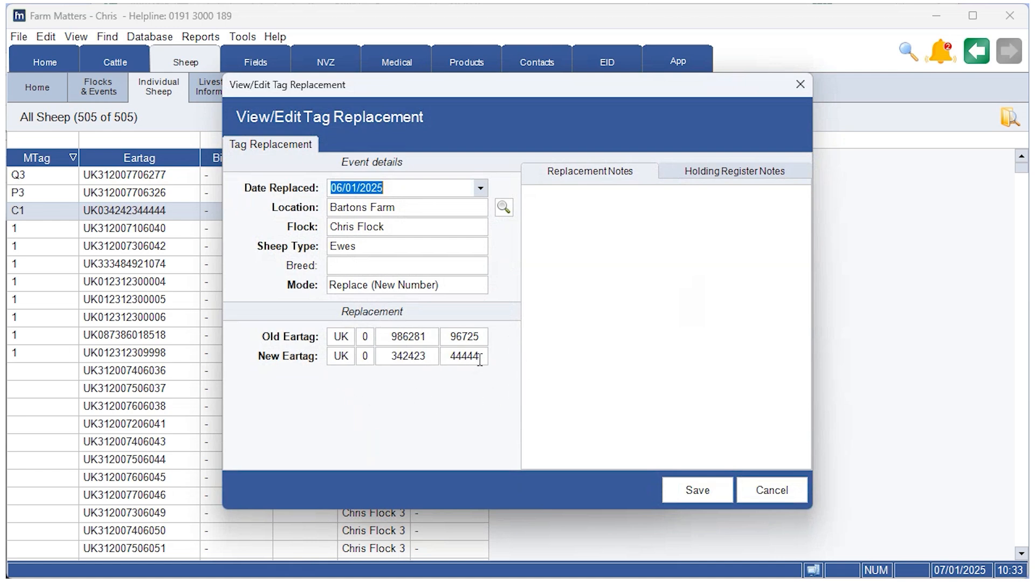
pyautogui.moveTo(481, 356); pyautogui.dragTo(450, 356)
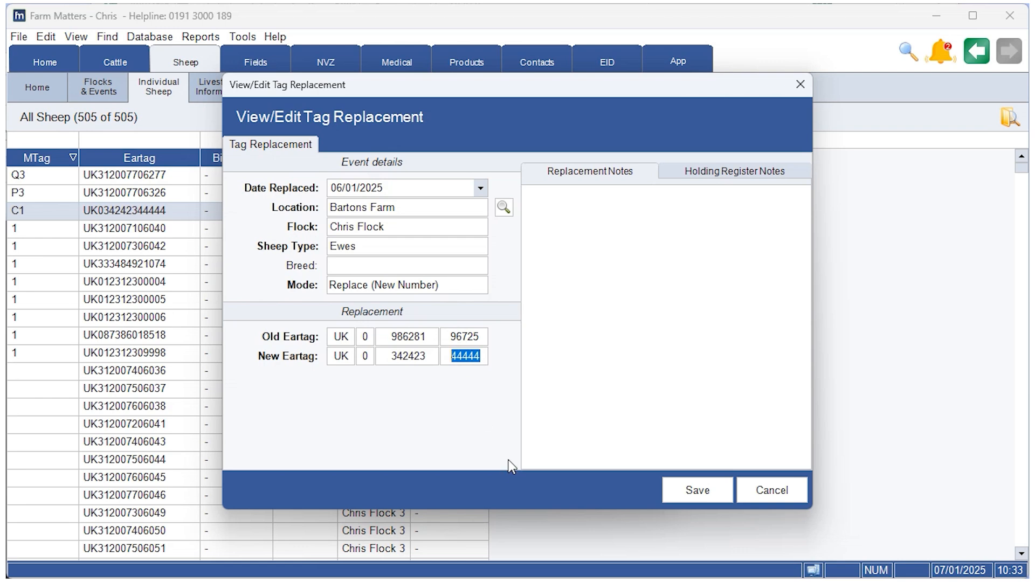
pyautogui.write('77777')
pyautogui.click(696, 490)
pyautogui.click(624, 471)
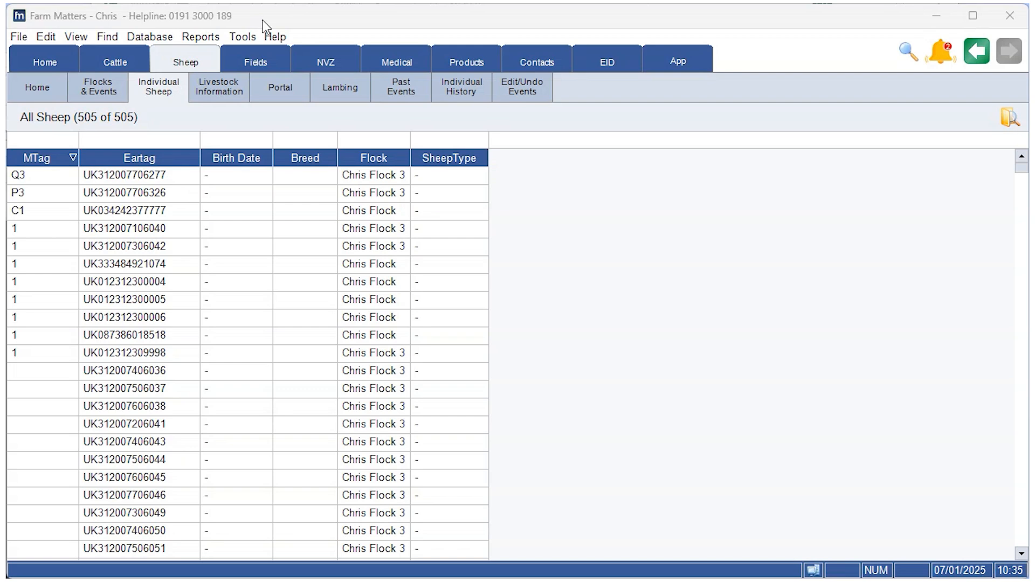
pyautogui.click(403, 89)
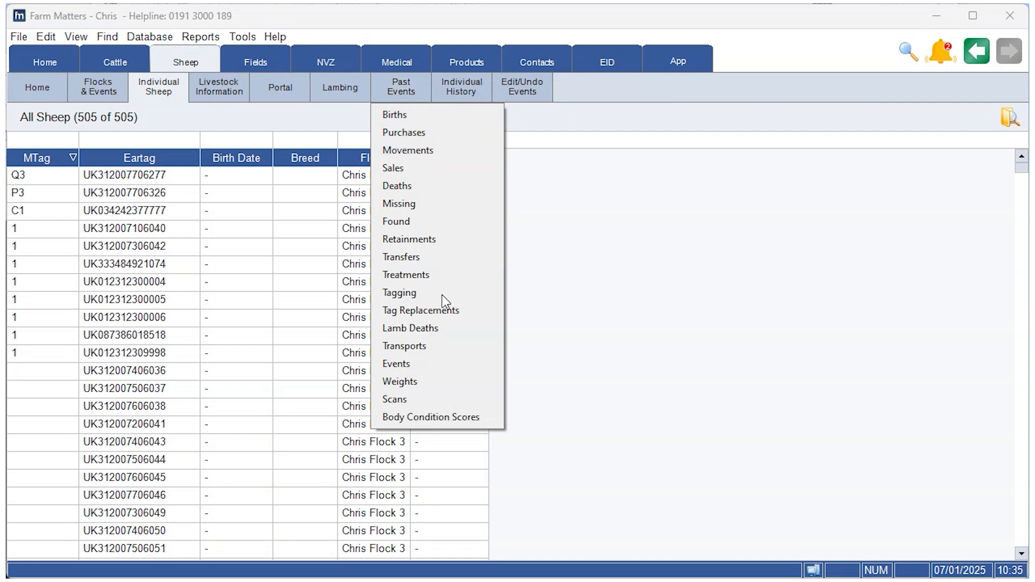
pyautogui.click(444, 317)
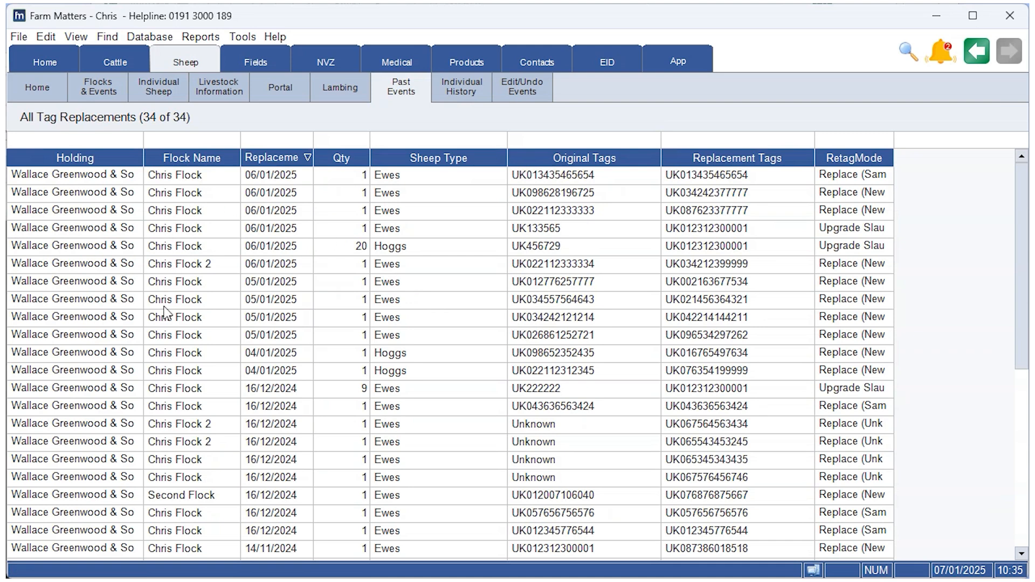
pyautogui.rightClick(117, 181)
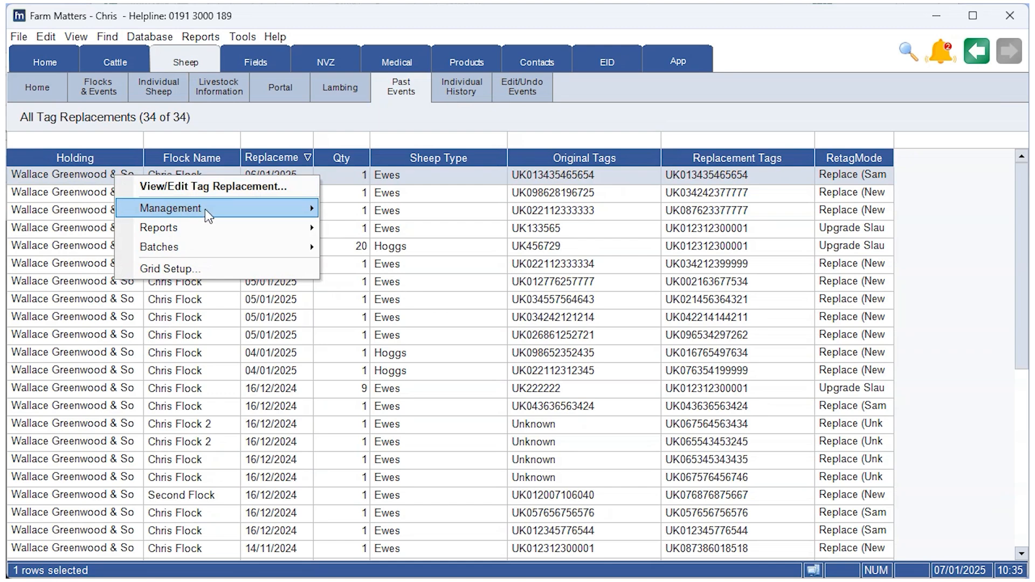
pyautogui.moveTo(206, 208)
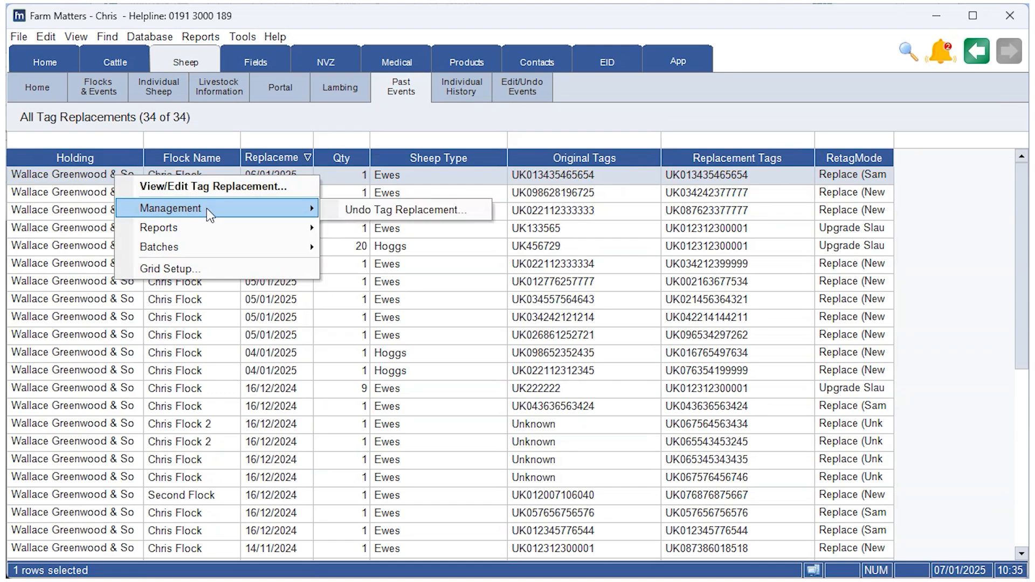
pyautogui.click(408, 210)
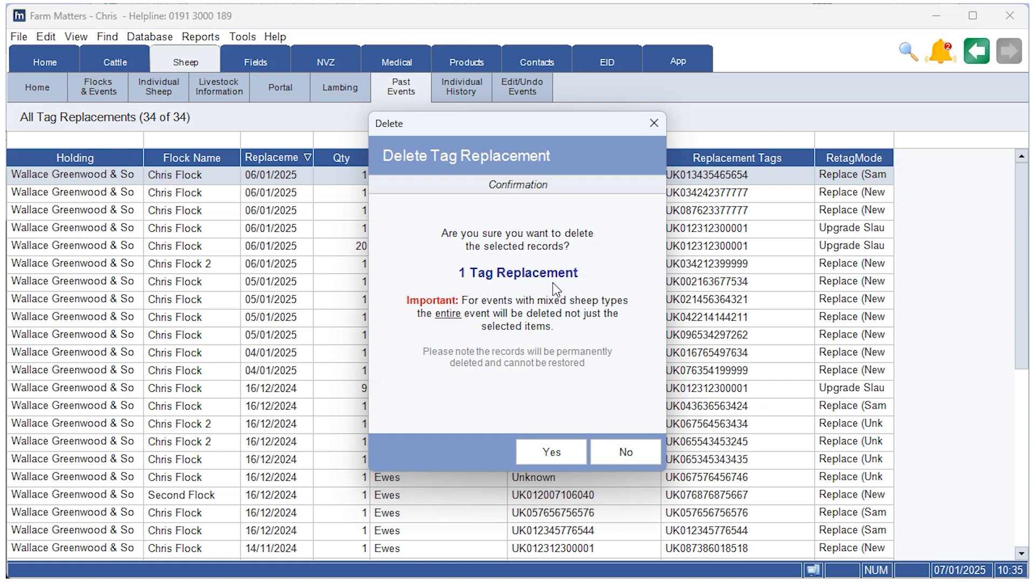
pyautogui.click(558, 452)
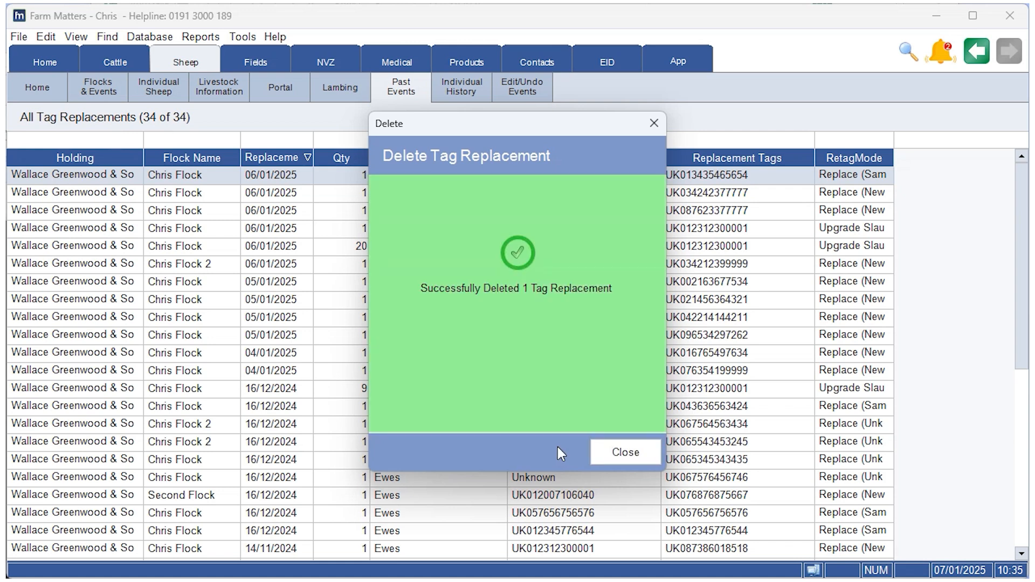
pyautogui.click(619, 457)
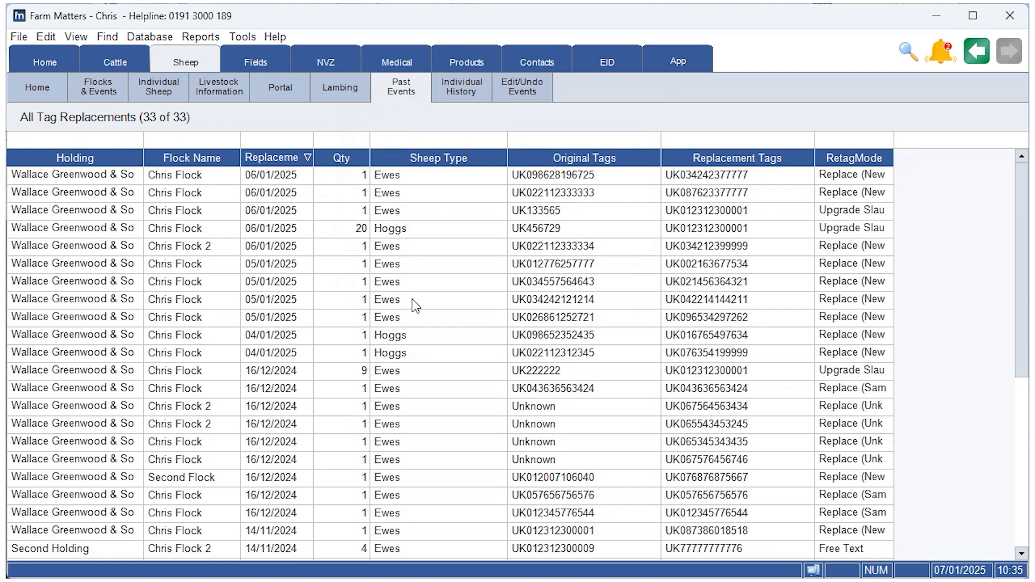